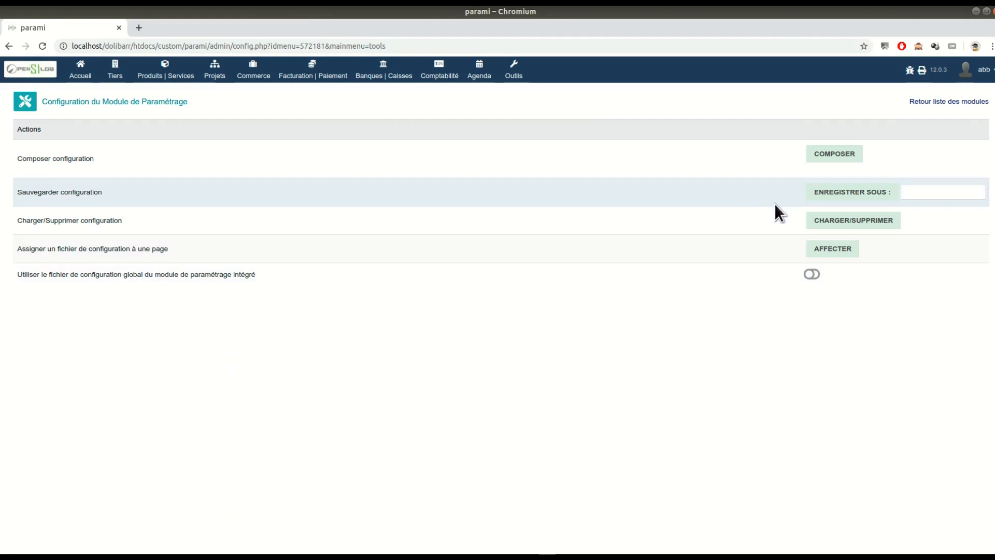
Step: Open the configuration composer and look over its database and global configuration file parameter tables
click(825, 154)
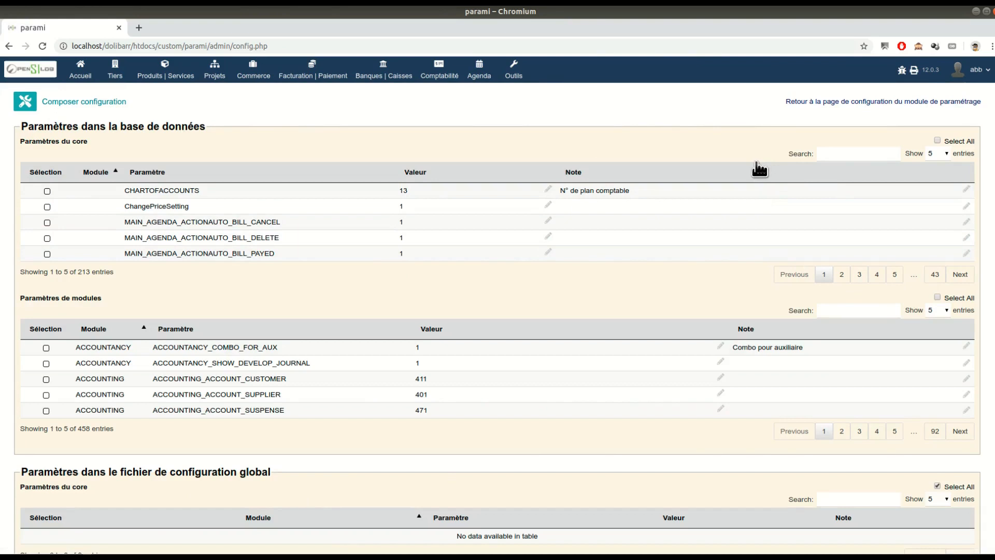
scroll(722, 282, down, 3)
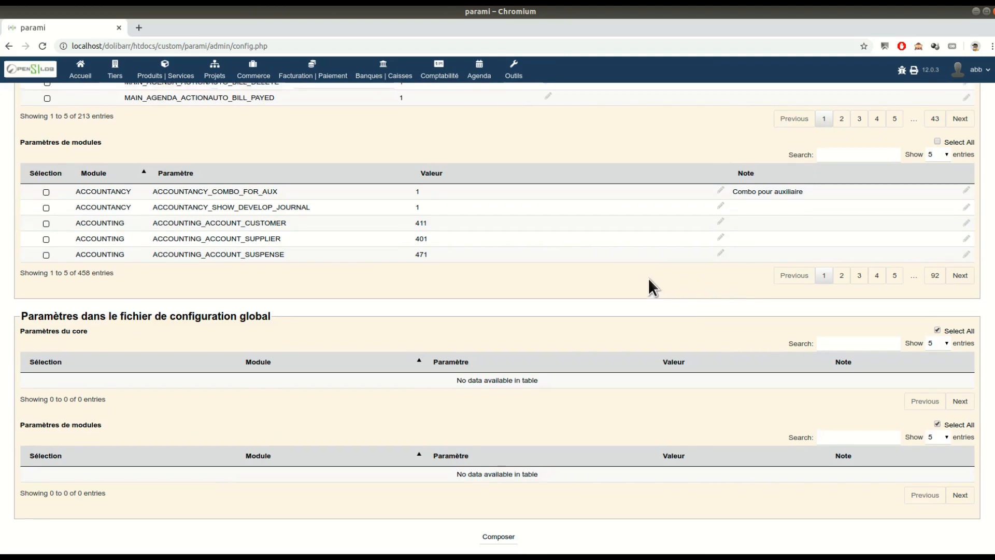
scroll(647, 278, up, 3)
scroll(648, 279, up, 3)
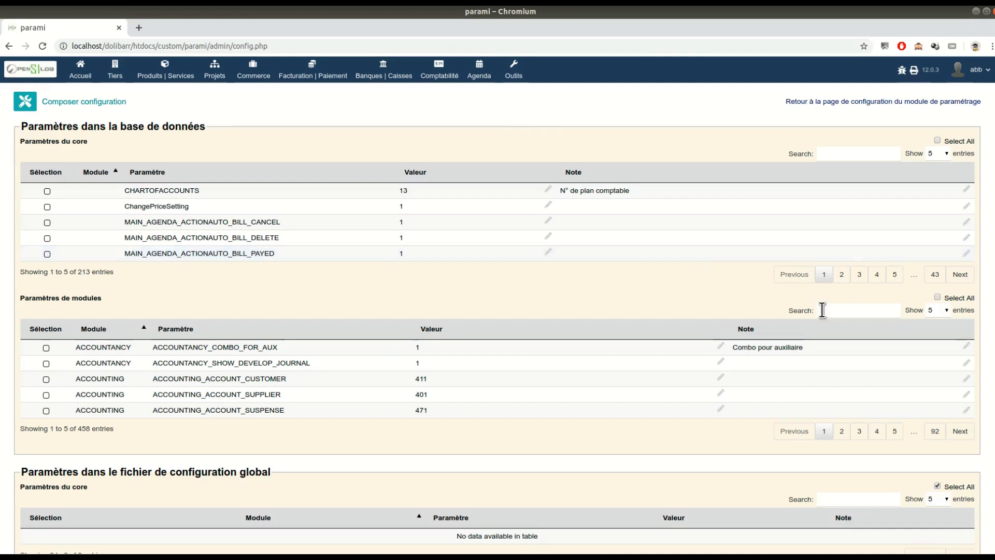
scroll(677, 353, down, 1)
scroll(677, 354, up, 1)
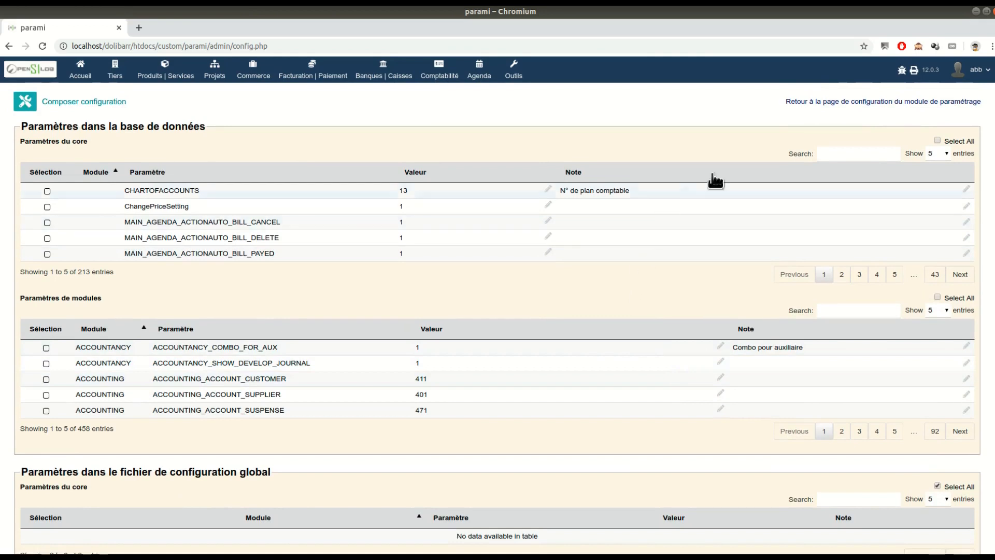
Step: Show all entries in the core parameters table of the database section
click(936, 155)
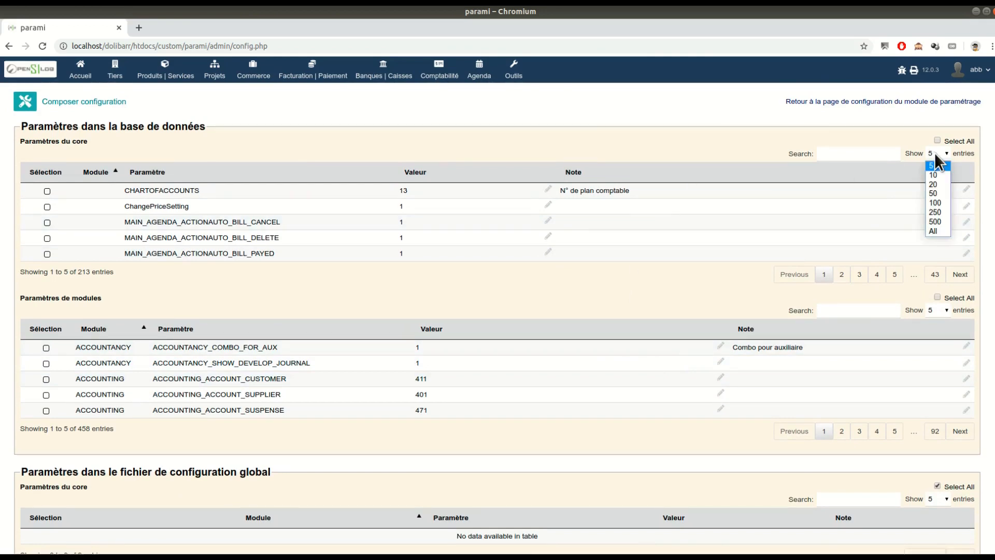
click(934, 232)
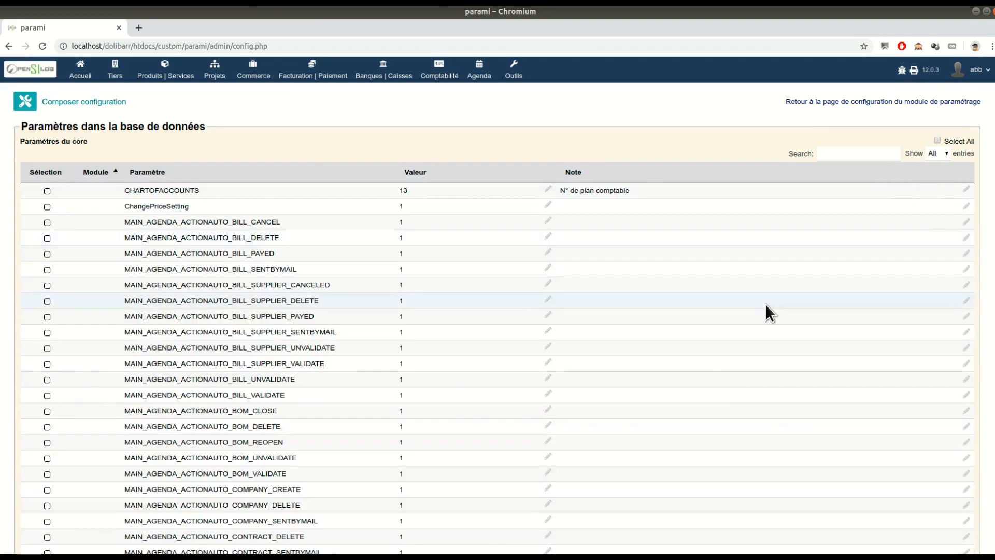
scroll(764, 304, down, 3)
scroll(765, 304, down, 3)
scroll(763, 302, up, 6)
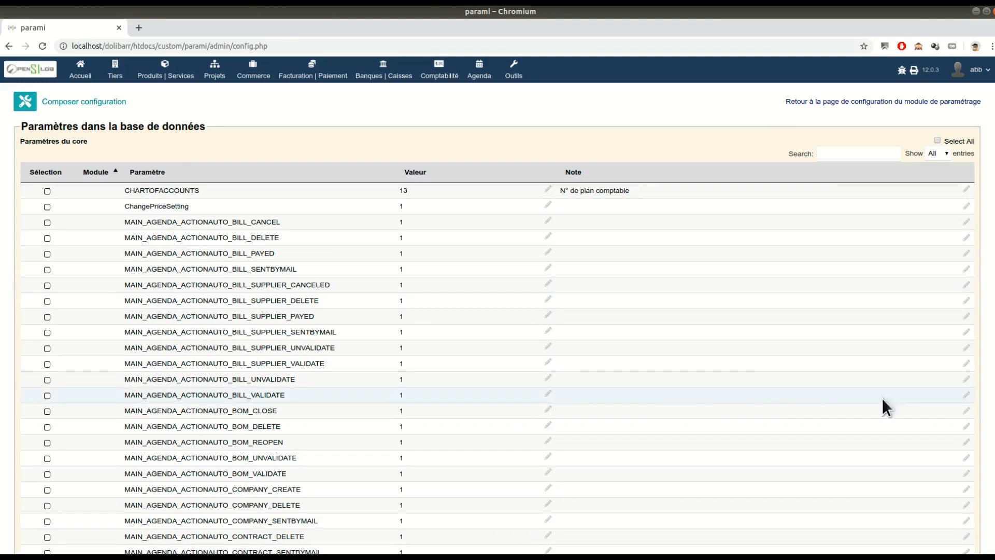
Step: Select the five MAIN_GENERATE_DOCUMENTS core parameters: HIDE_DESC, HIDE_DETAILS, HIDE_REF, WITHOUT_VAT and WITHOUT_VAT_COLUMN
scroll(801, 390, down, 6)
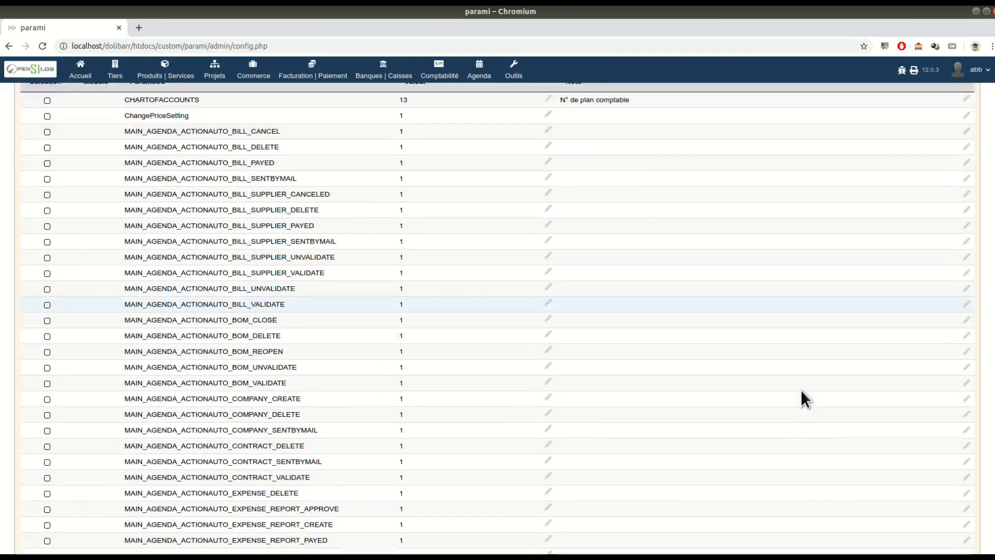
scroll(801, 390, down, 8)
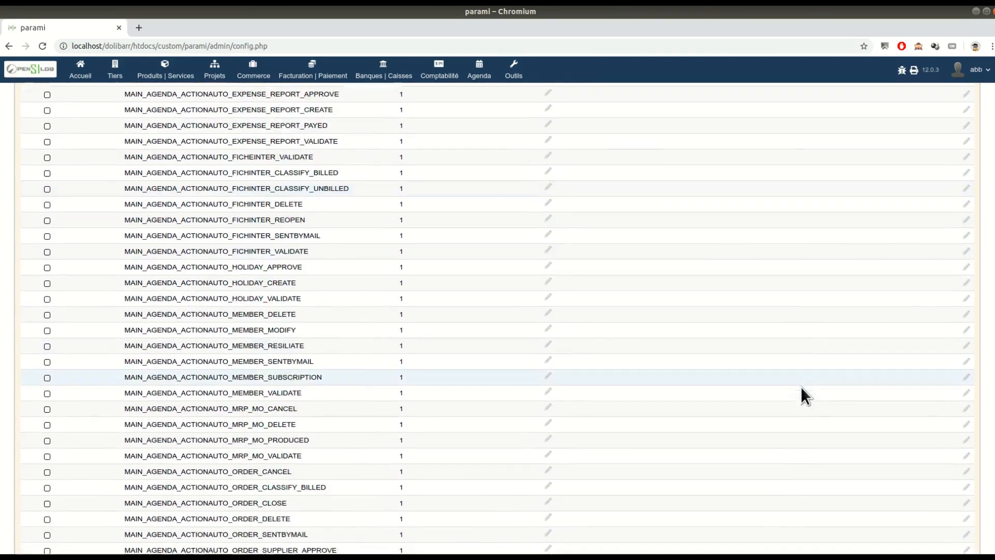
scroll(497, 318, down, 20)
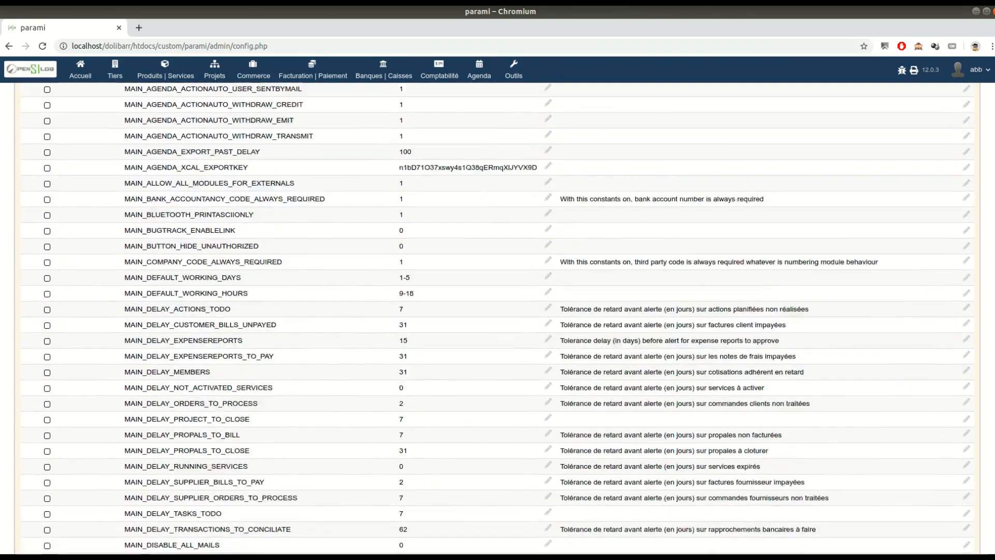
scroll(497, 319, up, 2)
scroll(498, 319, down, 4)
scroll(497, 318, down, 20)
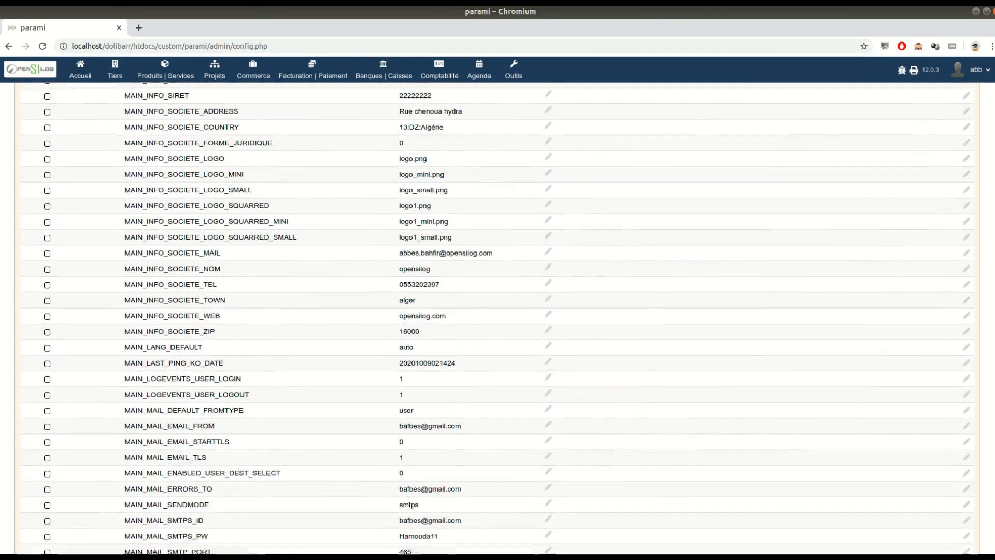
scroll(497, 319, up, 3)
scroll(498, 319, up, 15)
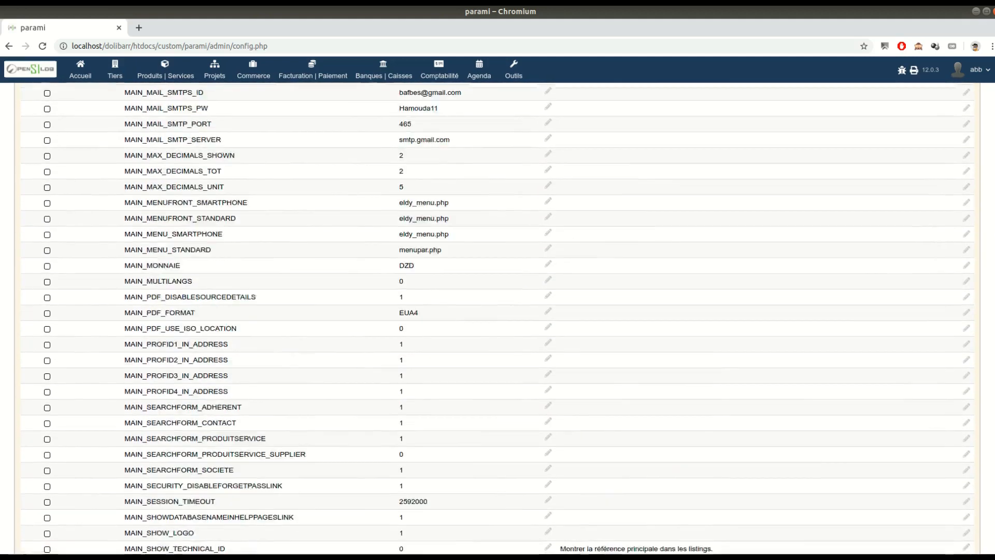
scroll(497, 319, up, 1)
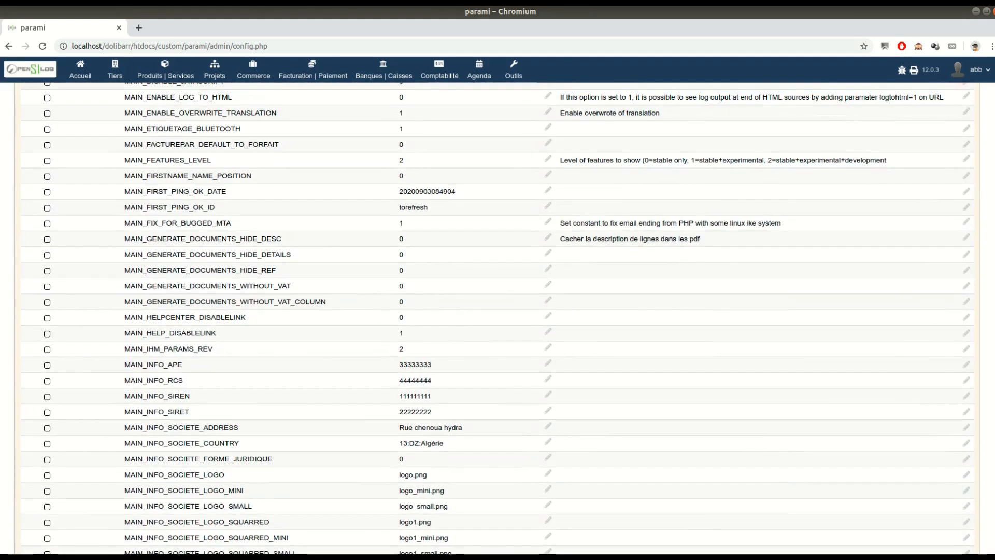
click(47, 239)
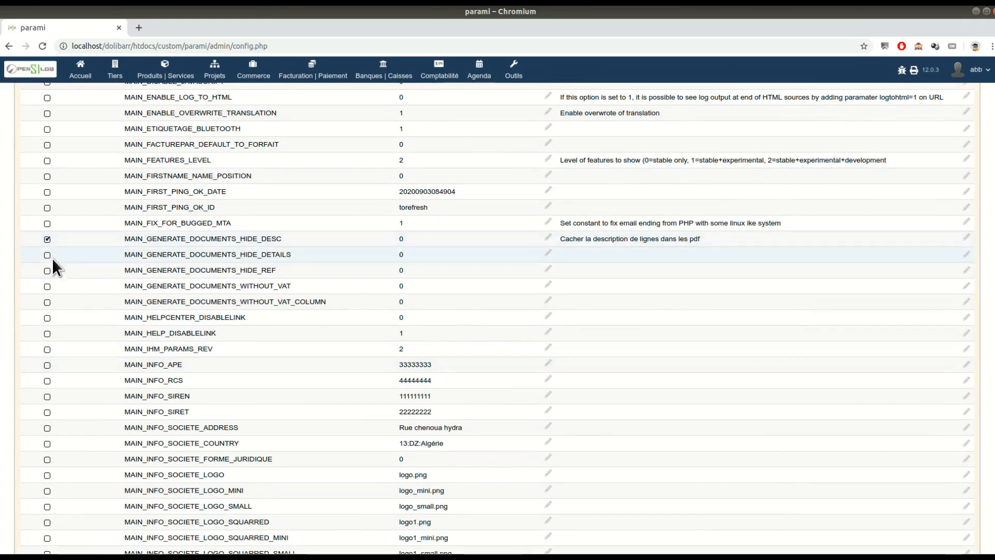
click(47, 302)
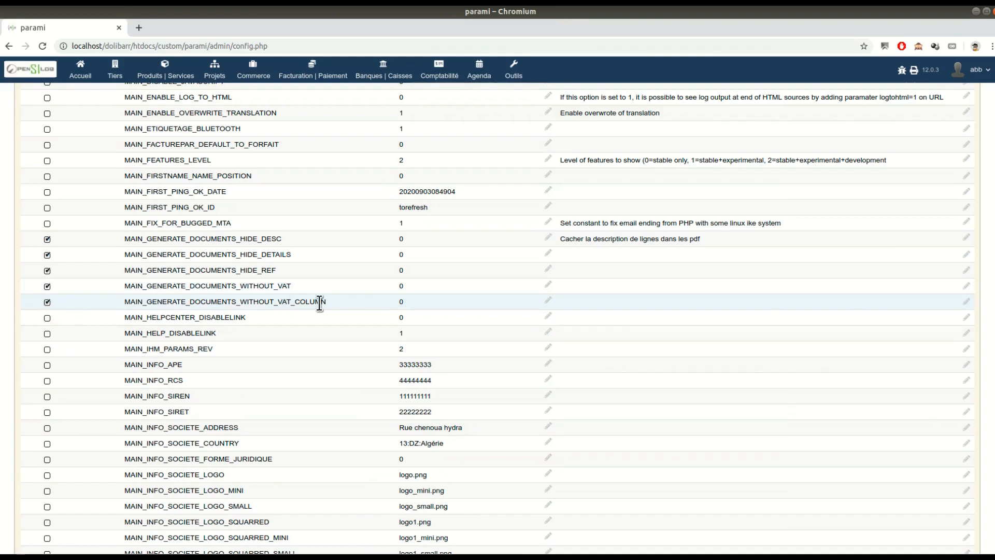
Step: Add MAIN_VIEW_LINE_NUMBER, near the end of the core parameters table, to the selection
scroll(497, 324, down, 4)
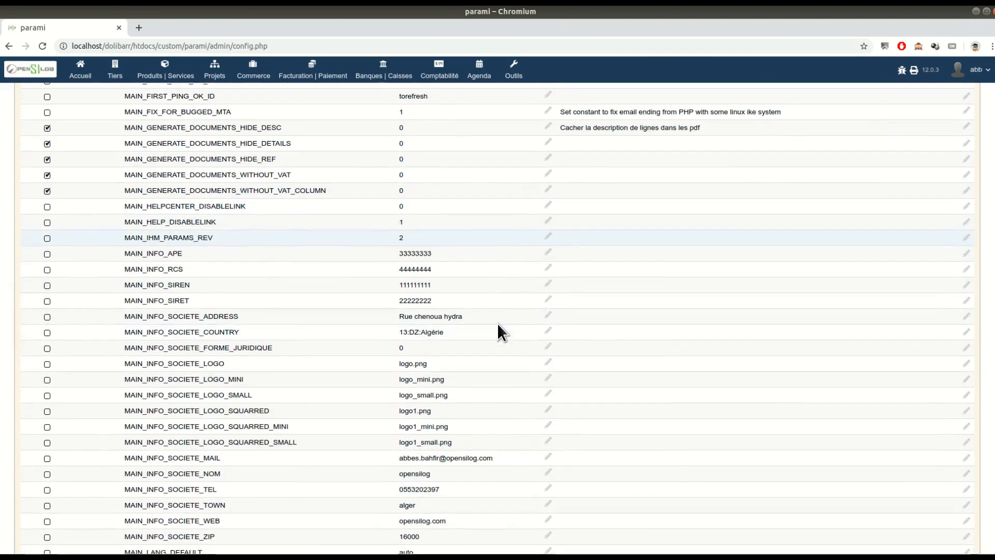
scroll(498, 331, down, 2)
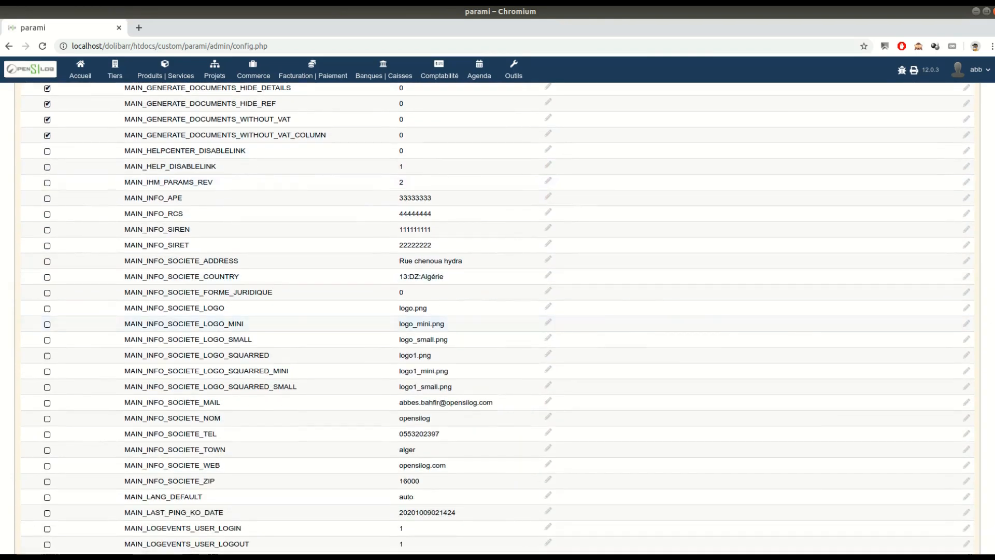
scroll(498, 318, down, 20)
scroll(121, 415, up, 3)
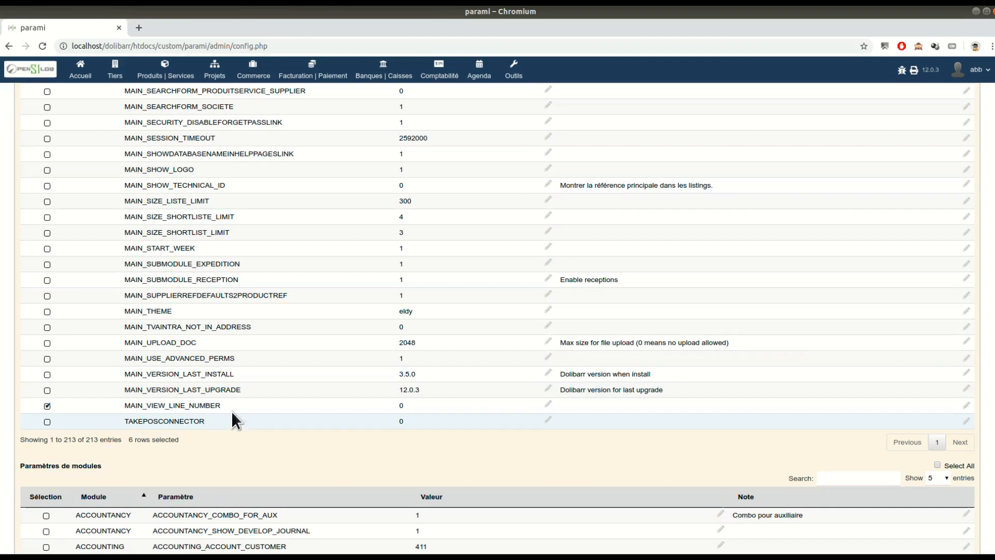
Step: Compose the configuration with the selected core parameters and check them in the global configuration file section
scroll(713, 350, down, 6)
scroll(712, 349, down, 1)
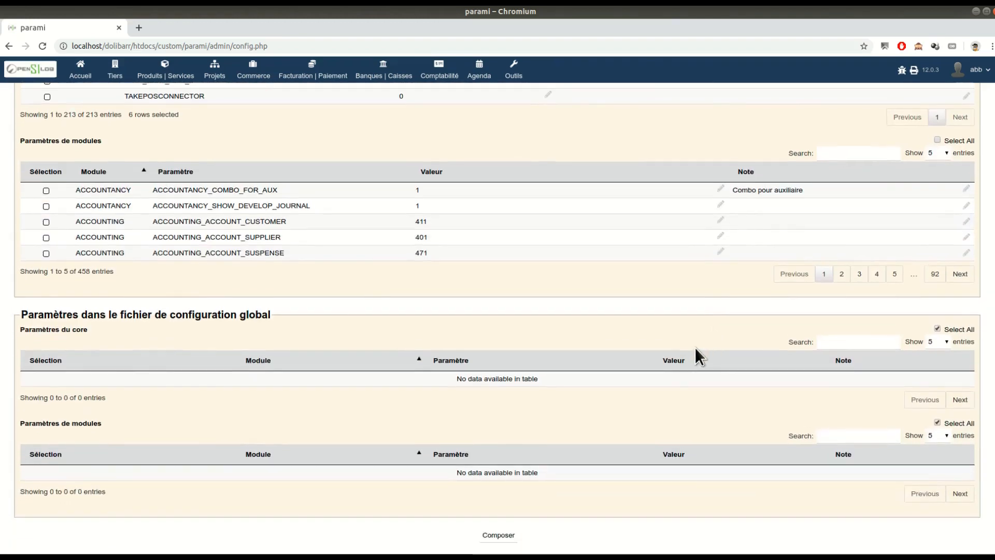
click(499, 536)
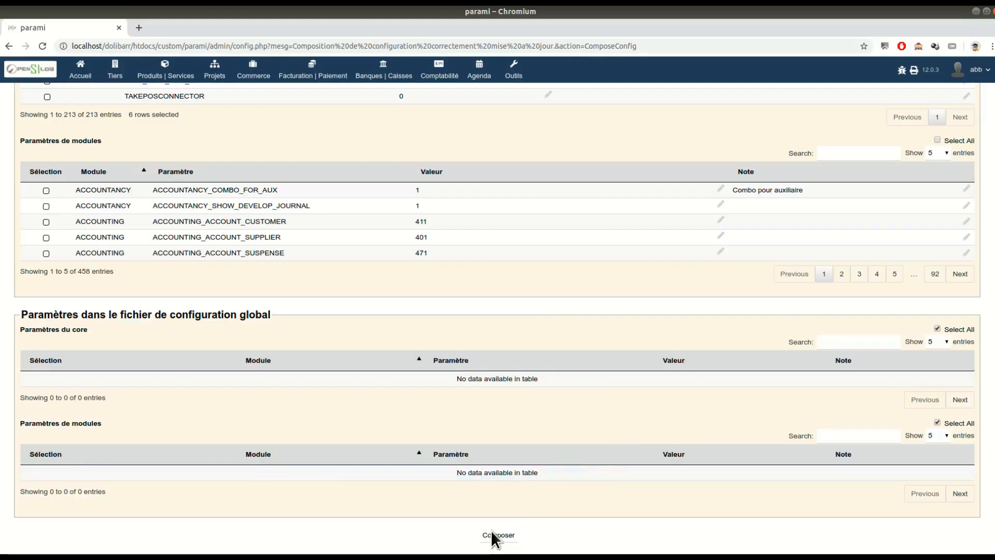
click(491, 532)
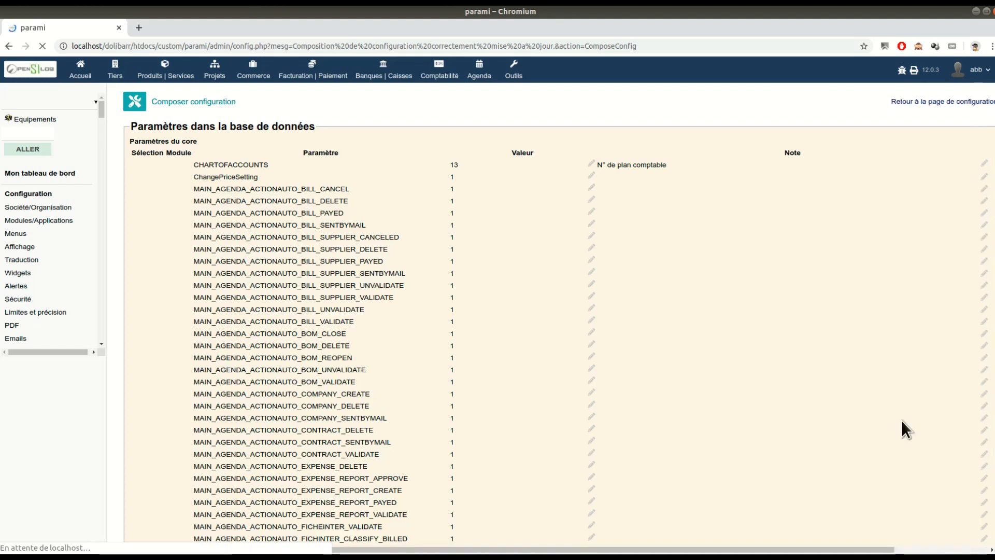
scroll(901, 420, down, 5)
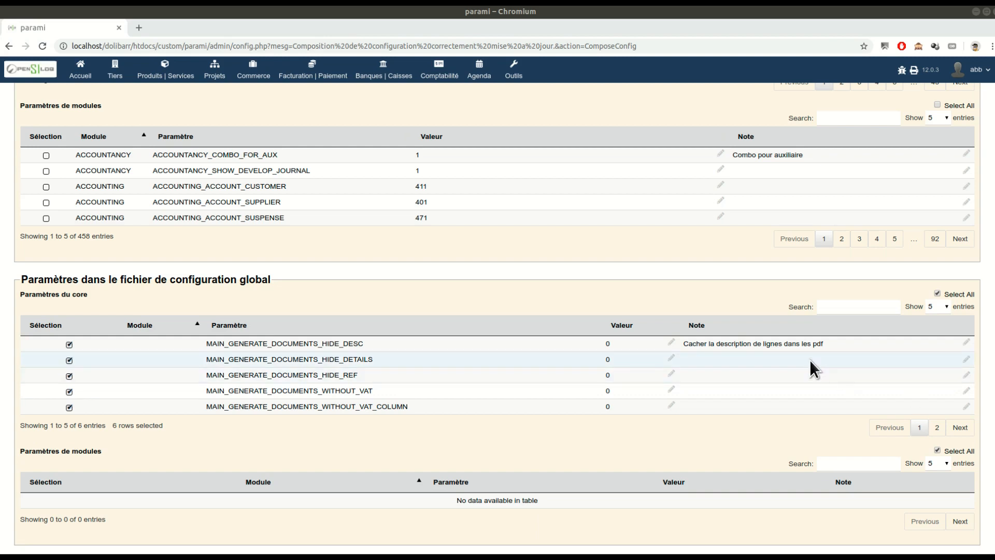
Step: Show all entries in the module parameters table of the database section
scroll(810, 360, up, 5)
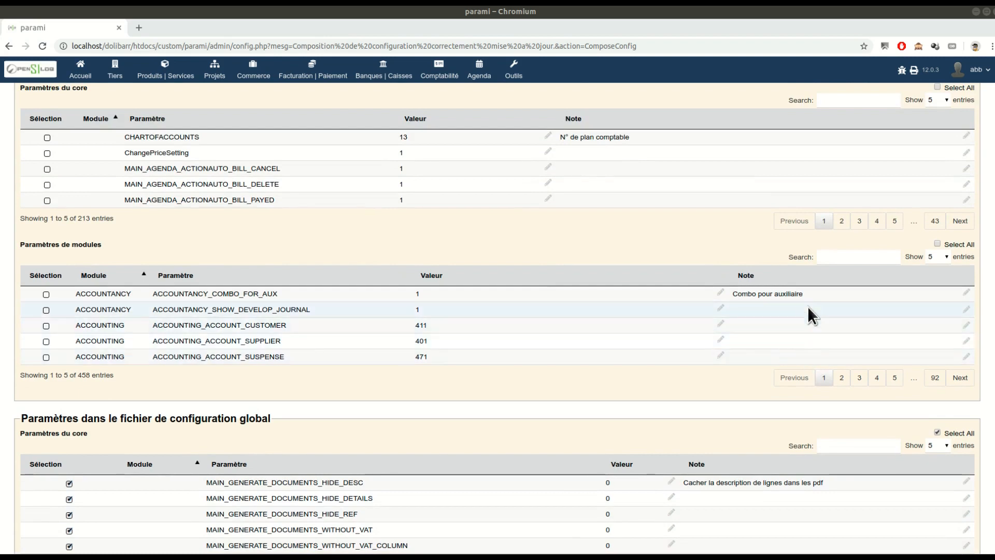
click(944, 256)
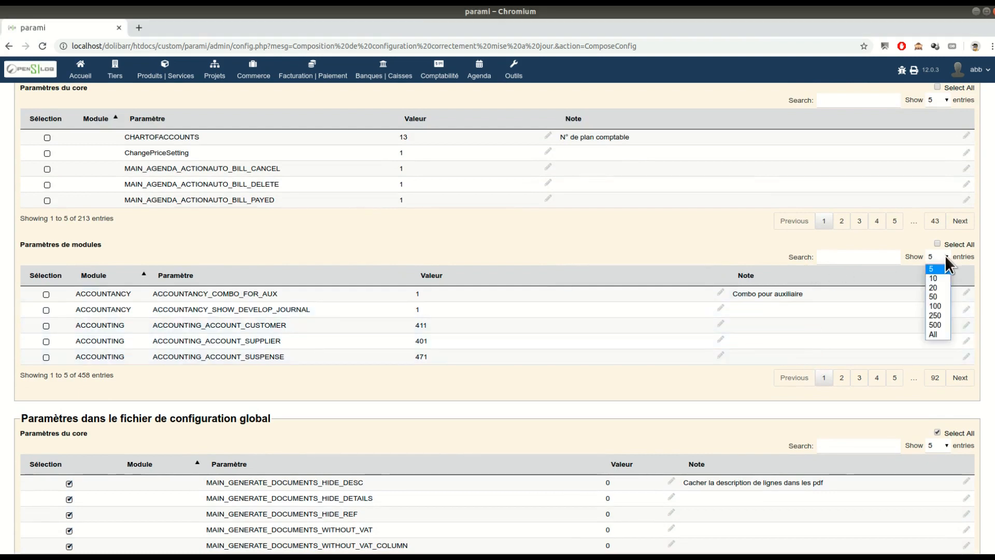
click(936, 334)
scroll(930, 321, down, 3)
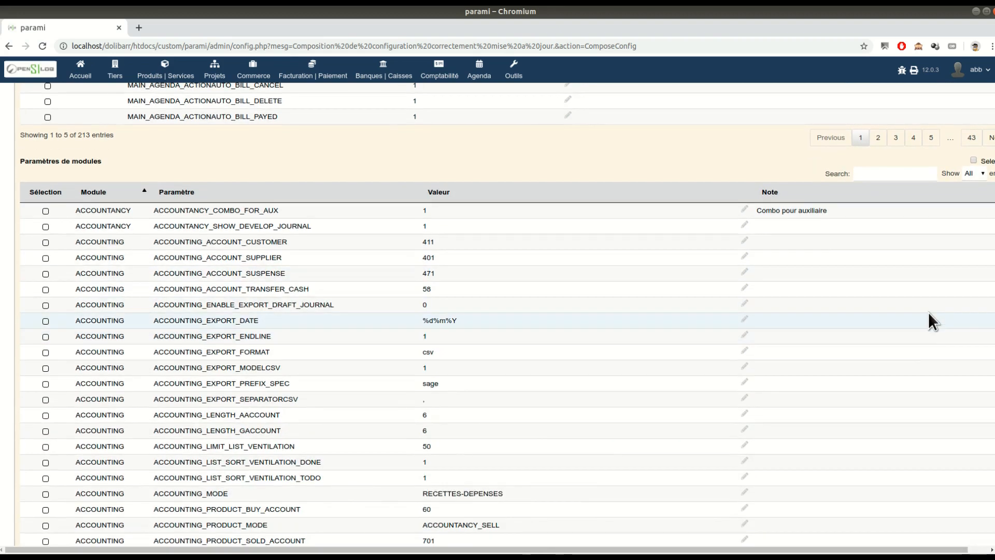
Step: Select the INVOICE module parameters INVOICE_CAN_ALWAYS_BE_REMOVED and INVOICE_CAN_REMOVE_DRAFT_ONLY
scroll(928, 311, down, 5)
scroll(928, 310, down, 19)
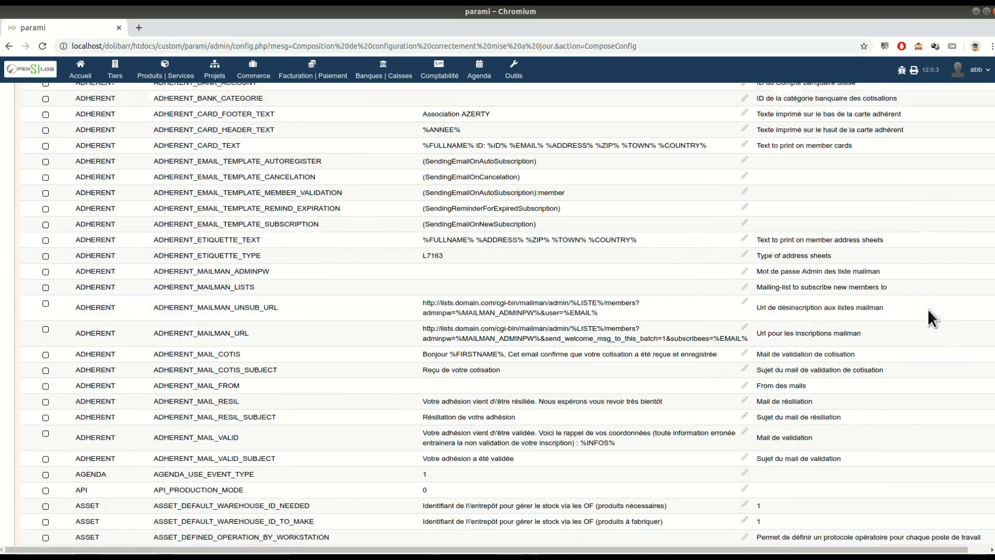
scroll(497, 311, down, 20)
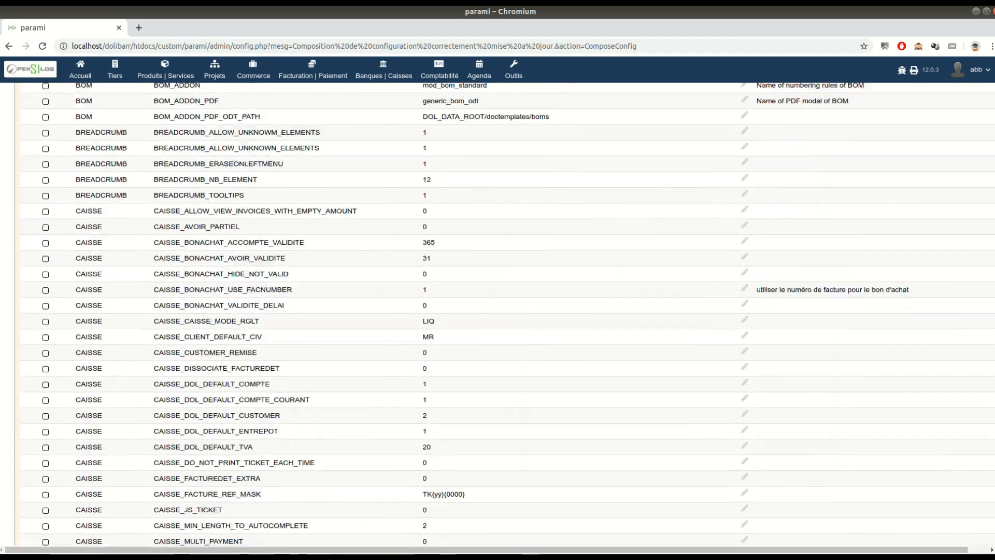
scroll(498, 311, down, 10)
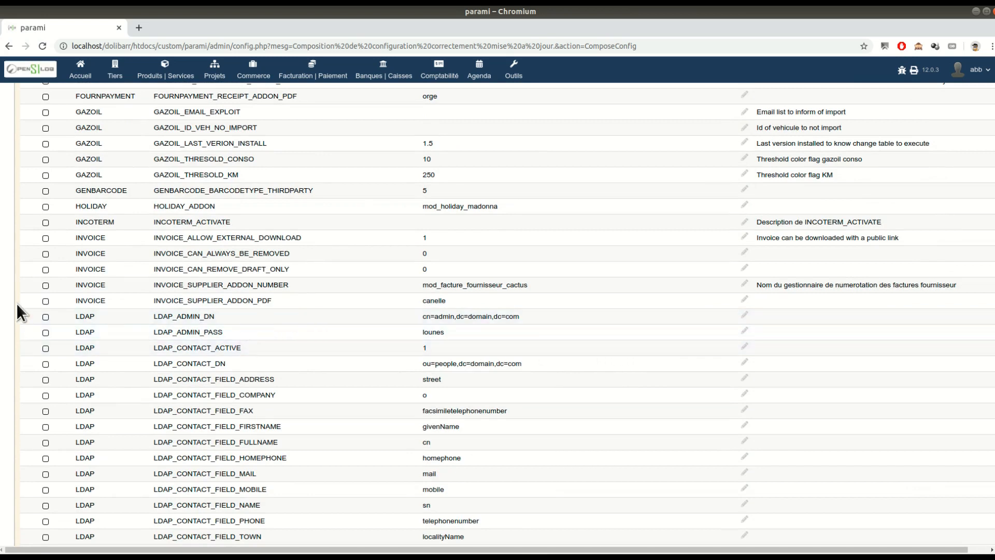
click(45, 254)
click(46, 270)
Step: Compose the configuration with the selected invoice parameters and check the module parameters of the global configuration file
drag(993, 297, 993, 540)
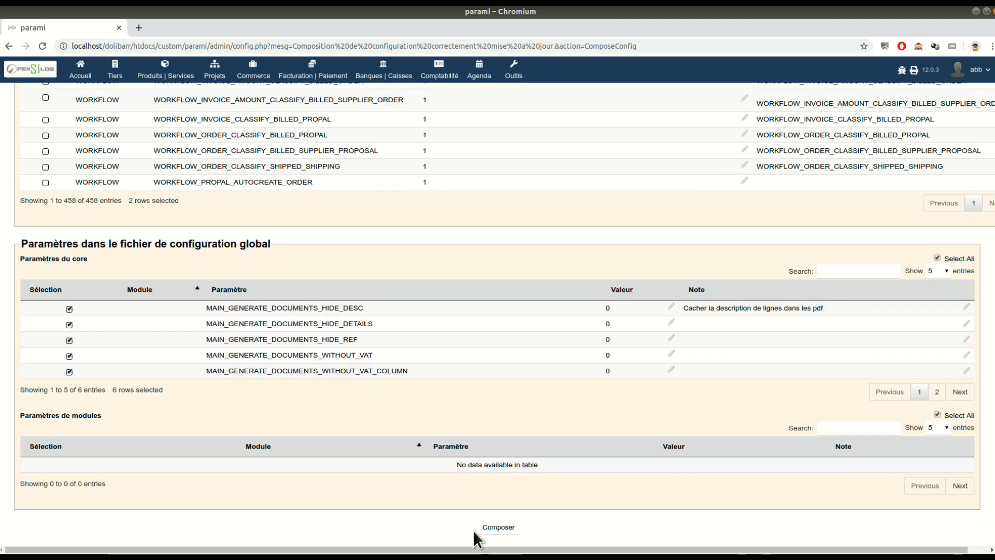
click(487, 527)
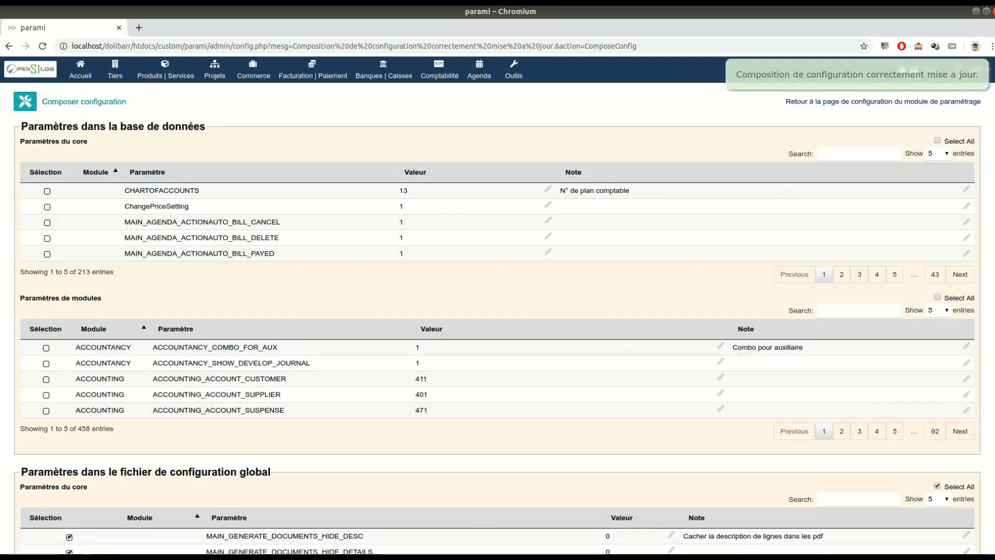
scroll(951, 332, down, 5)
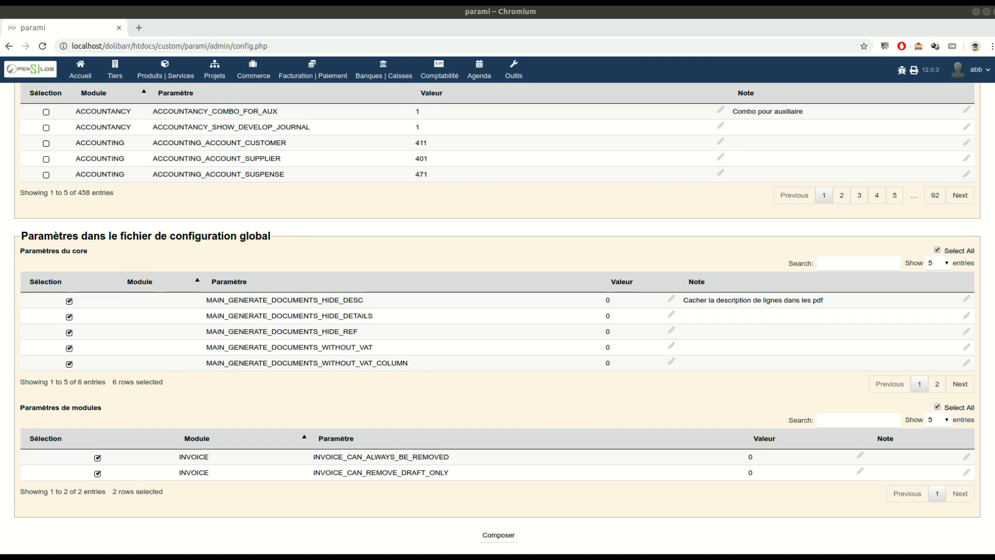
Step: Show 10 entries in the global configuration file's core table and set the value of MAIN_VIEW_LINE_NUMBER to 1
click(945, 265)
click(944, 284)
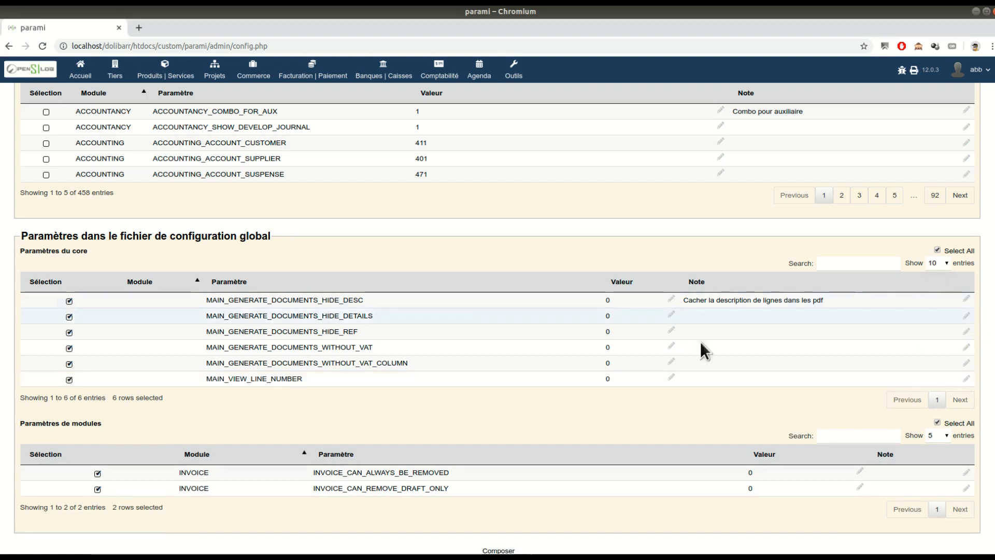
click(671, 377)
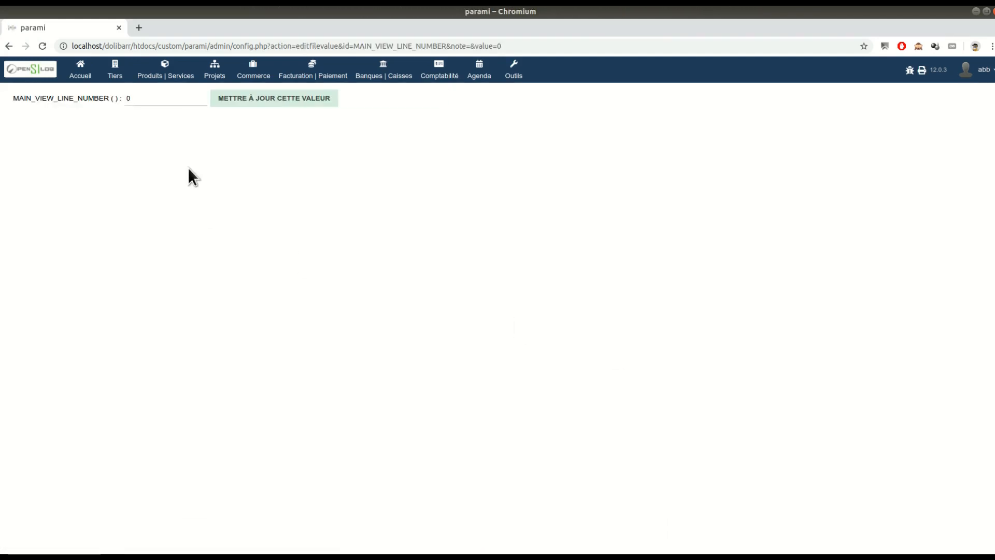
double_click(155, 98)
text(1)
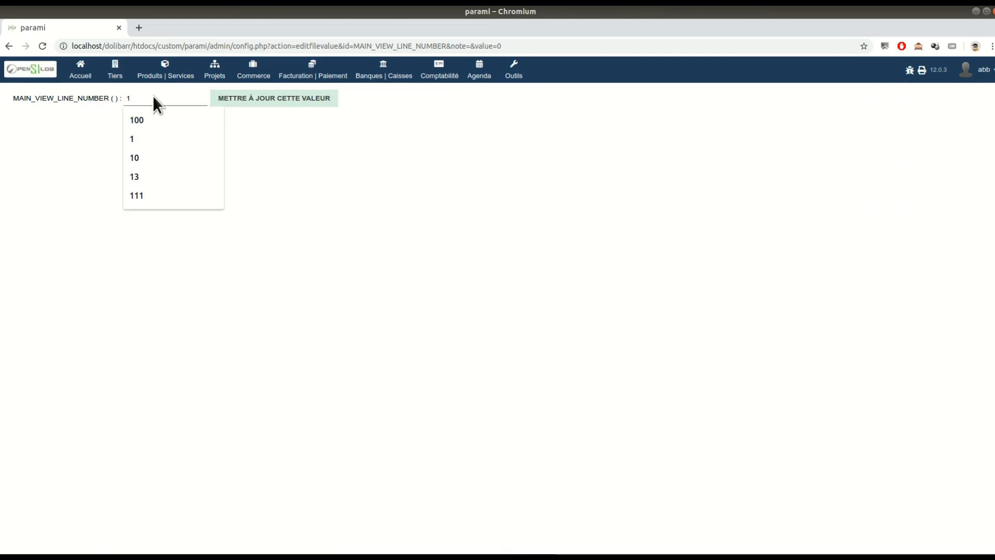
key(Return)
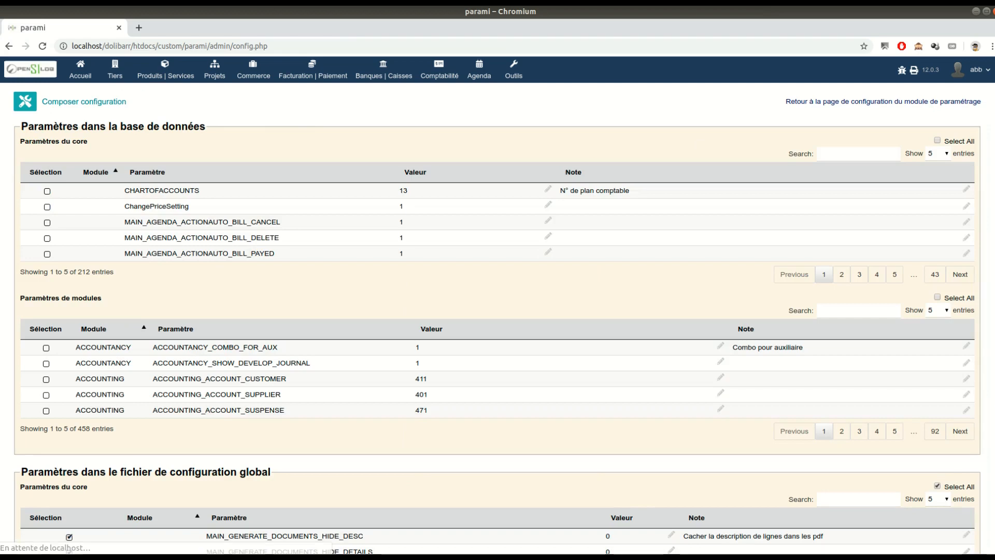
Step: Review the global configuration file's core parameters with 10 entries shown, and return to the module's configuration page
scroll(498, 321, down, 5)
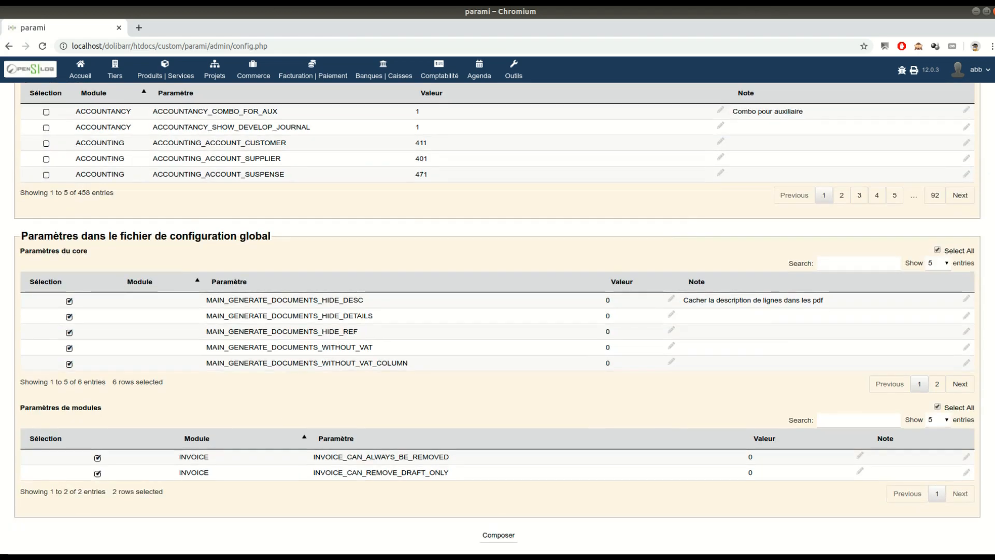
click(940, 263)
click(940, 284)
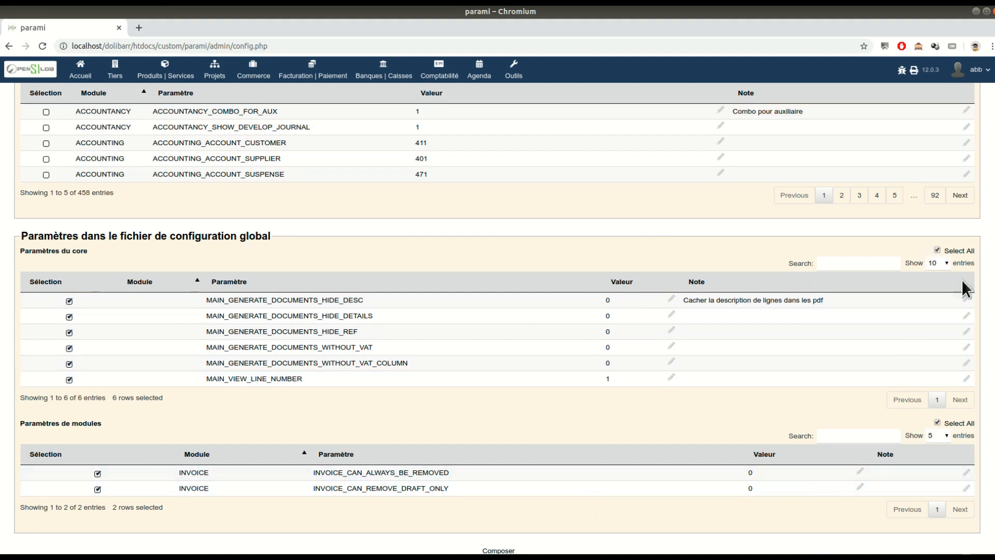
scroll(959, 270, up, 5)
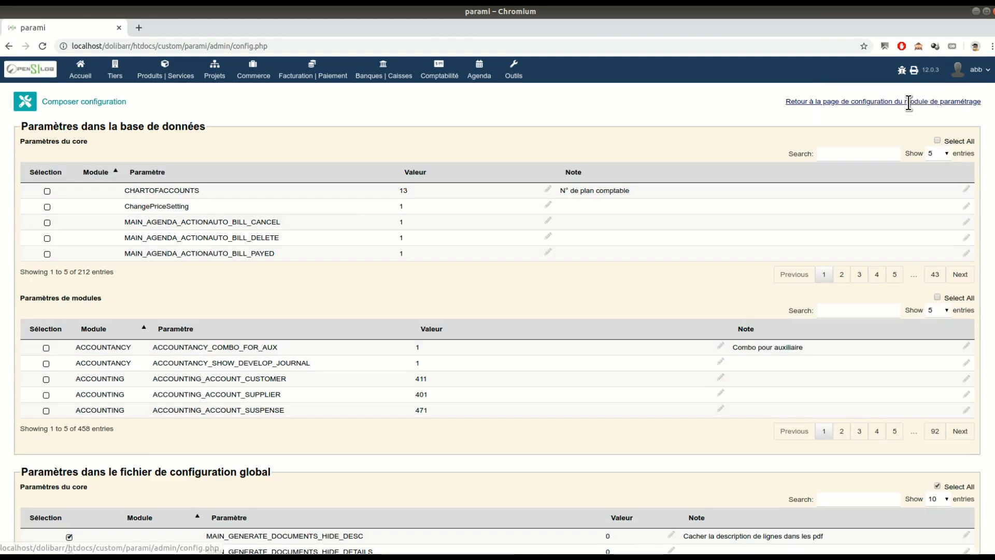
drag(908, 103, 904, 103)
click(873, 102)
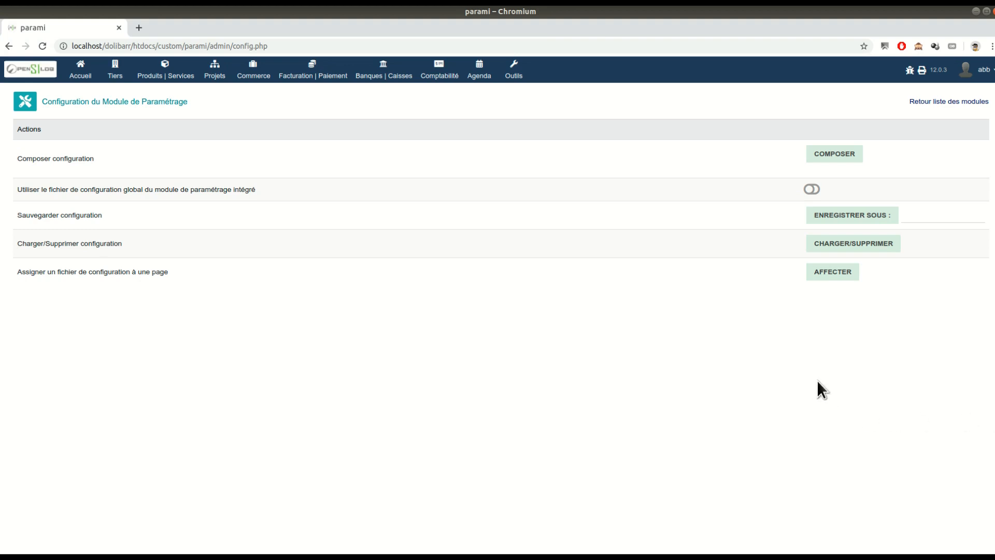
Step: Open customer invoice FA1809-0239 from the customer invoice list in its own browser tab and close the list's tab
mouse_move(260, 76)
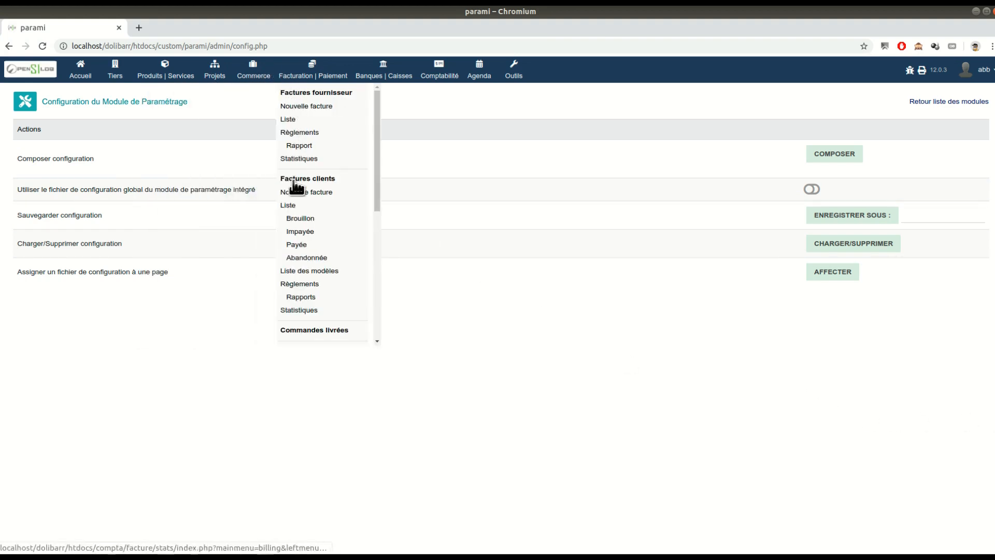
middle_click(288, 207)
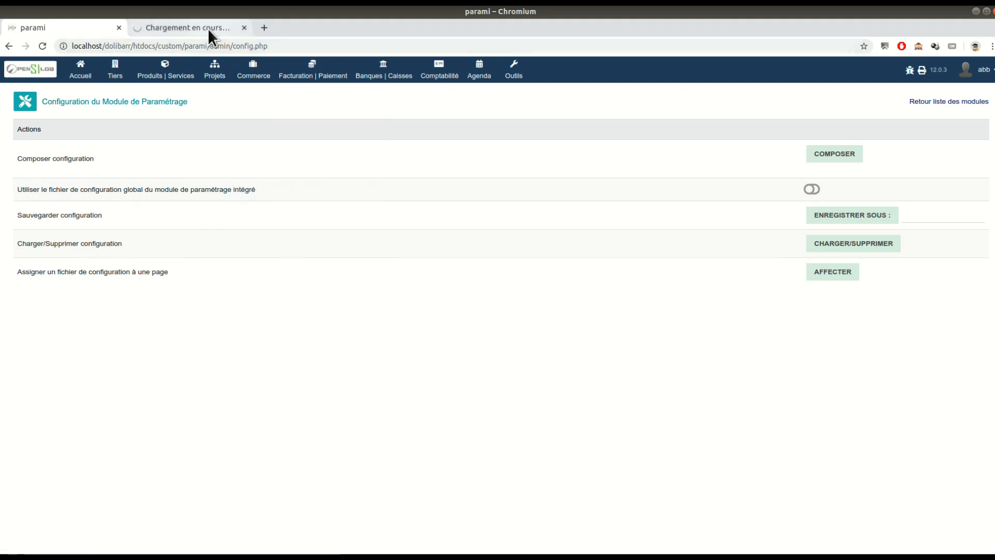
click(207, 29)
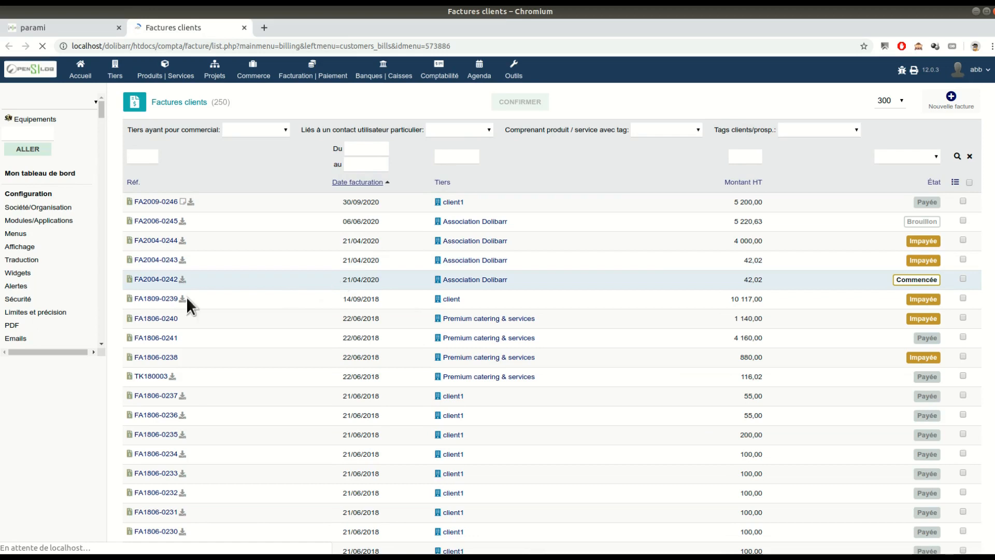
middle_click(51, 303)
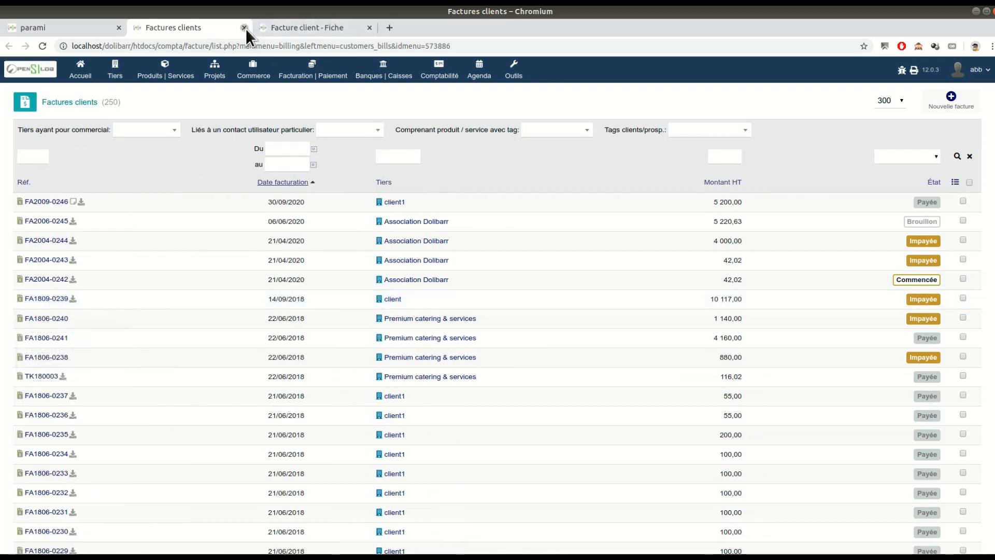
click(244, 27)
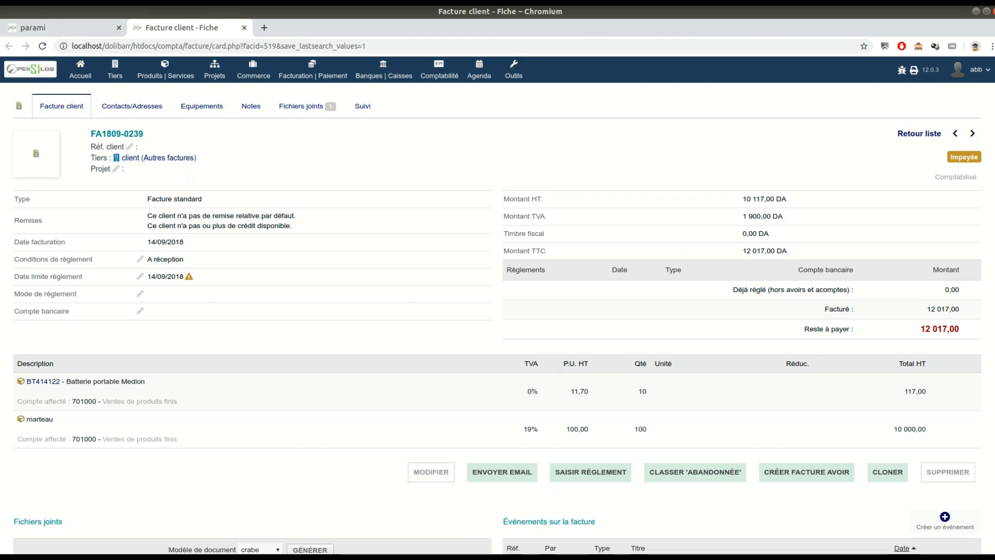
Step: Enable use of the parami module's global configuration file and reload the invoice card to apply it
click(87, 29)
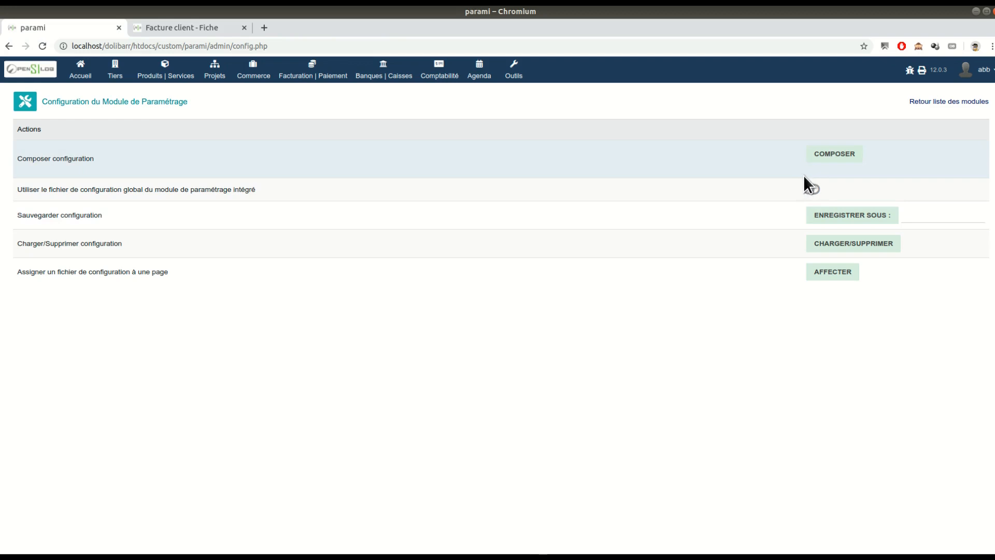
click(810, 189)
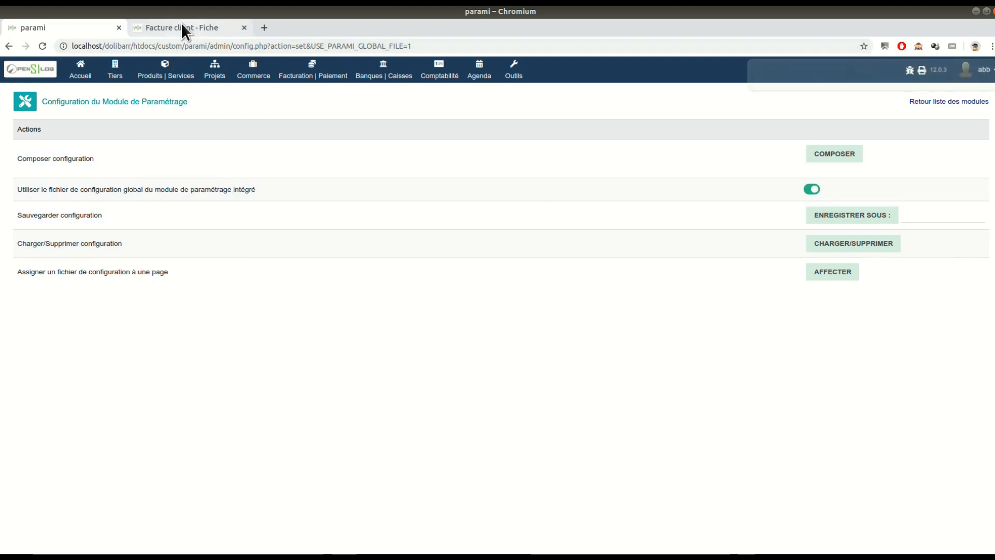
click(182, 24)
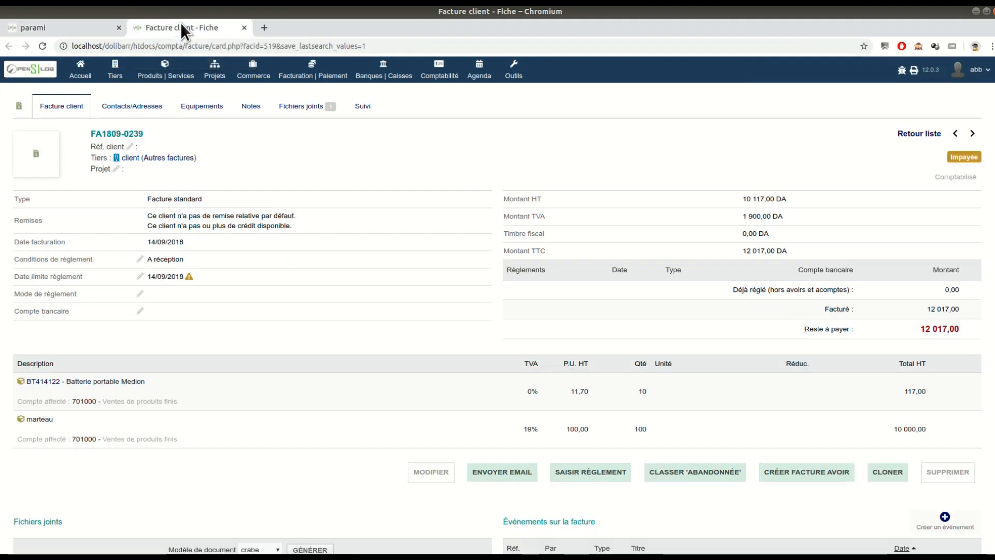
click(42, 45)
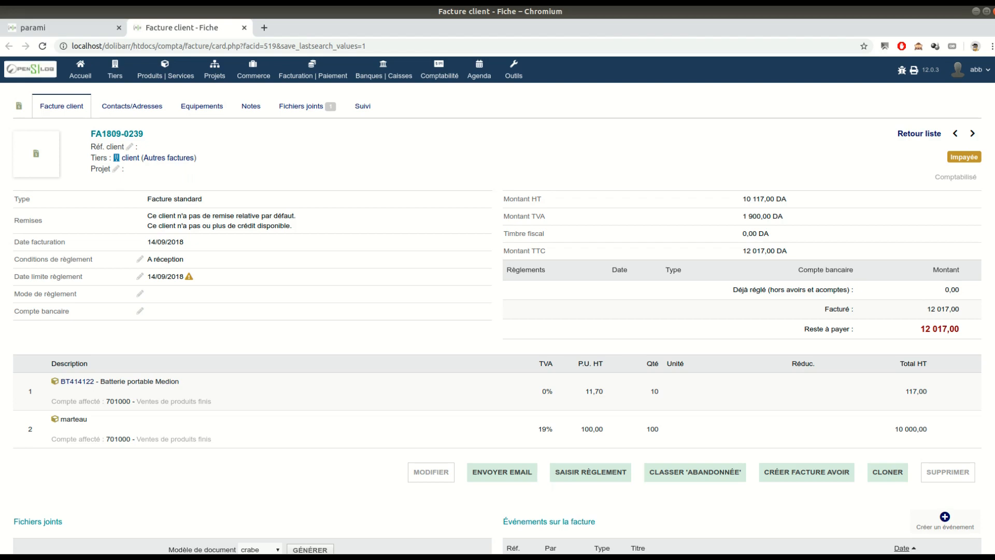
Step: Save the module configuration under the name facture and check the list of saved configurations
click(71, 28)
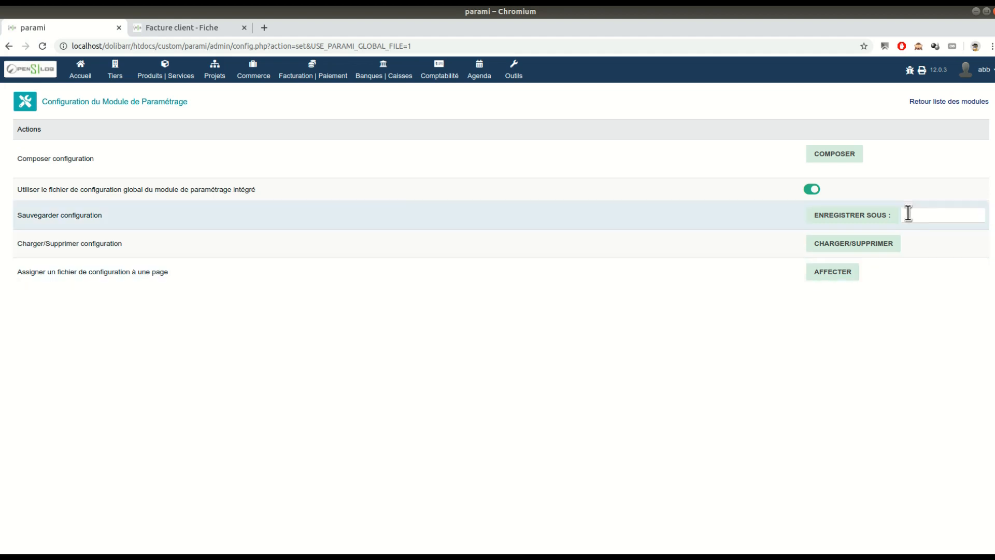
click(928, 215)
text(f)
click(924, 237)
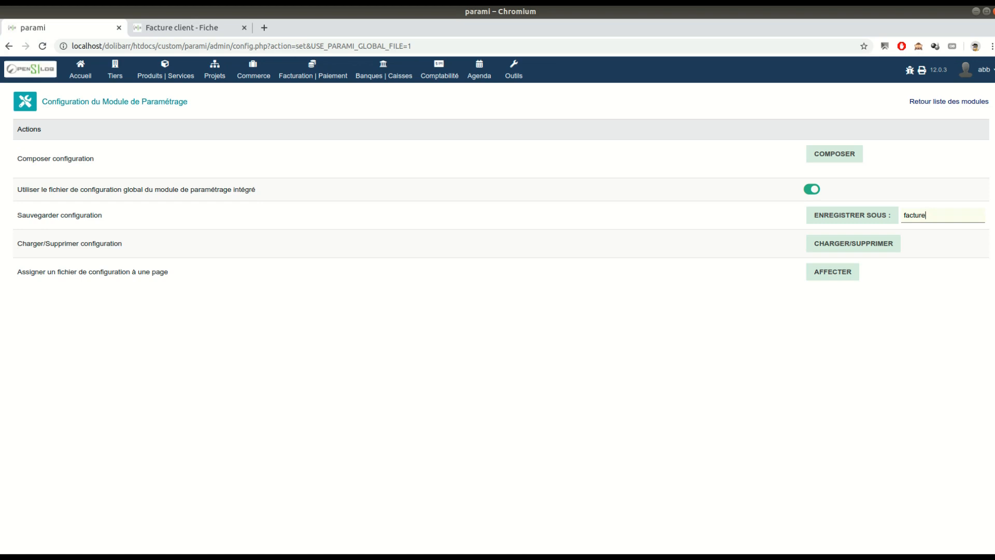
click(847, 219)
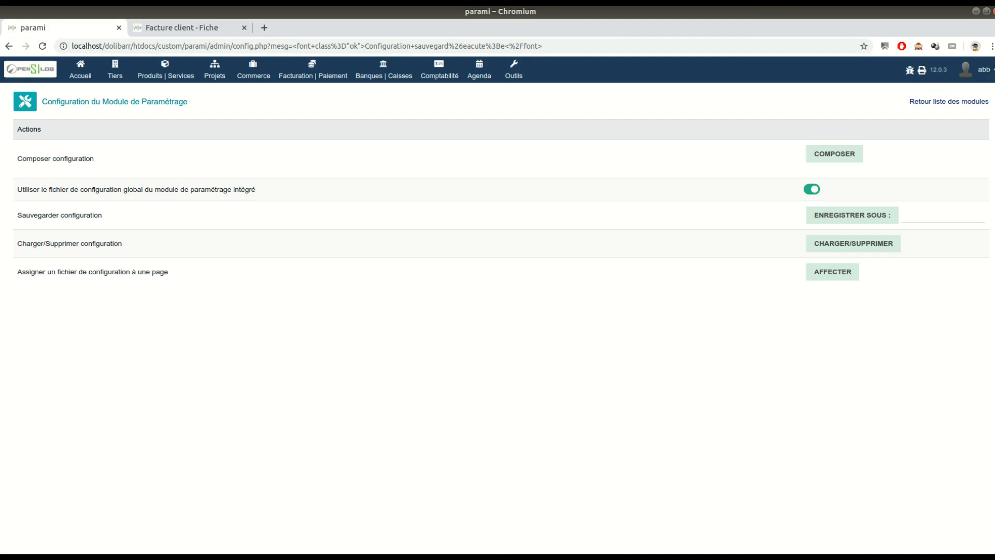
click(876, 245)
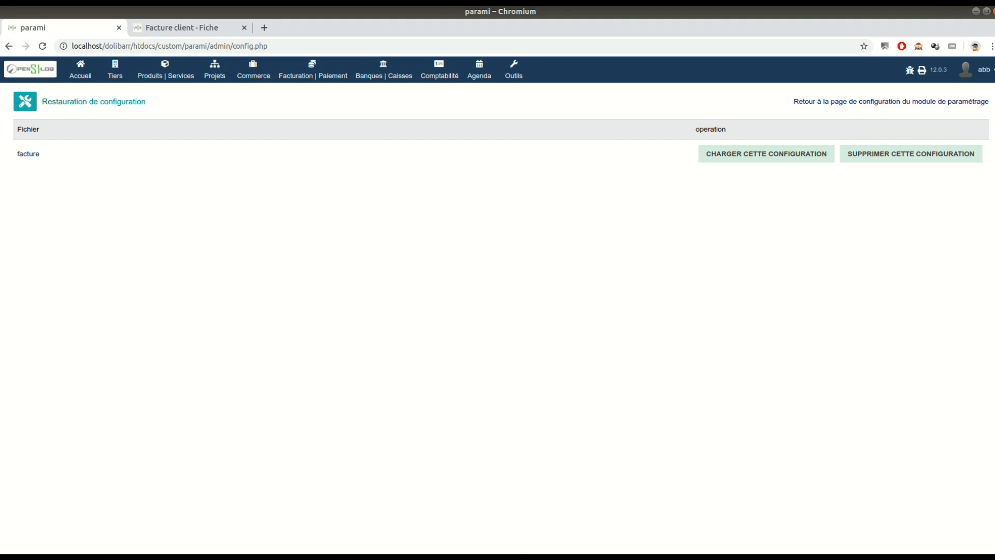
click(884, 102)
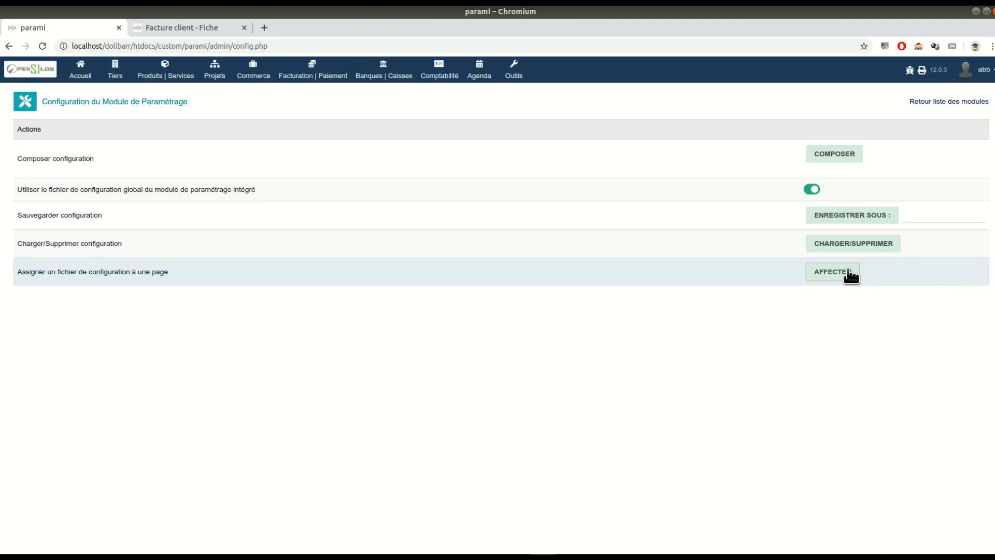
Step: Assign the facture configuration file to the URL compta/facture/card.php
click(849, 273)
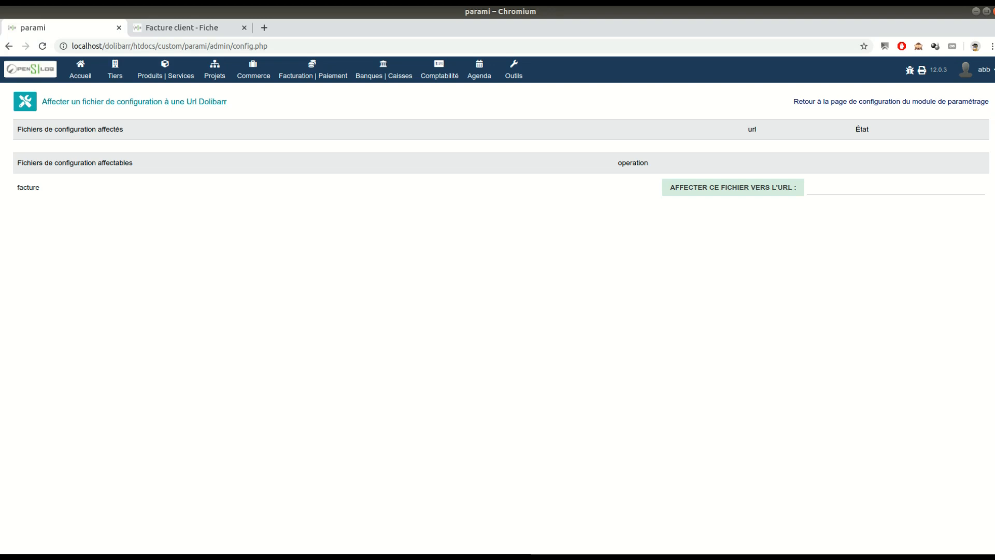
click(859, 189)
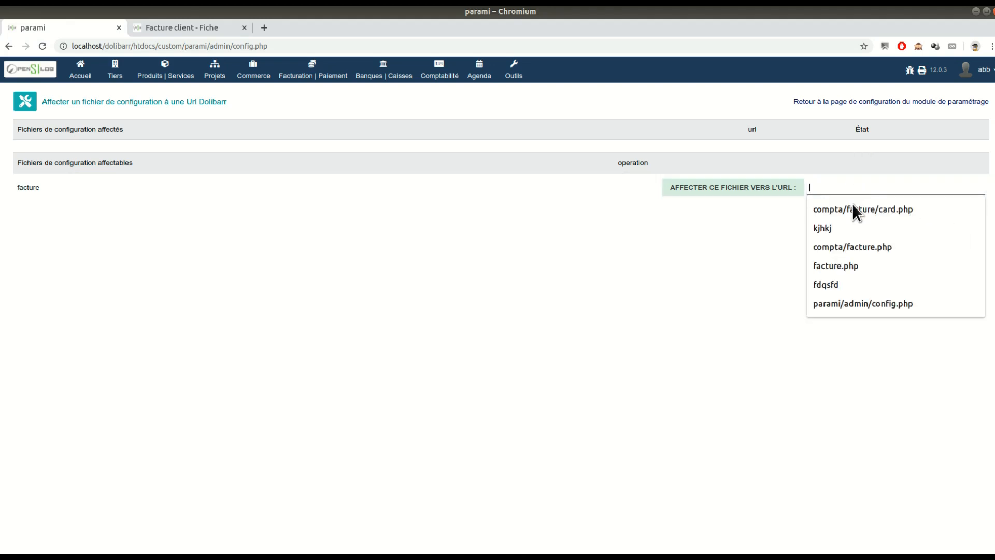
click(852, 211)
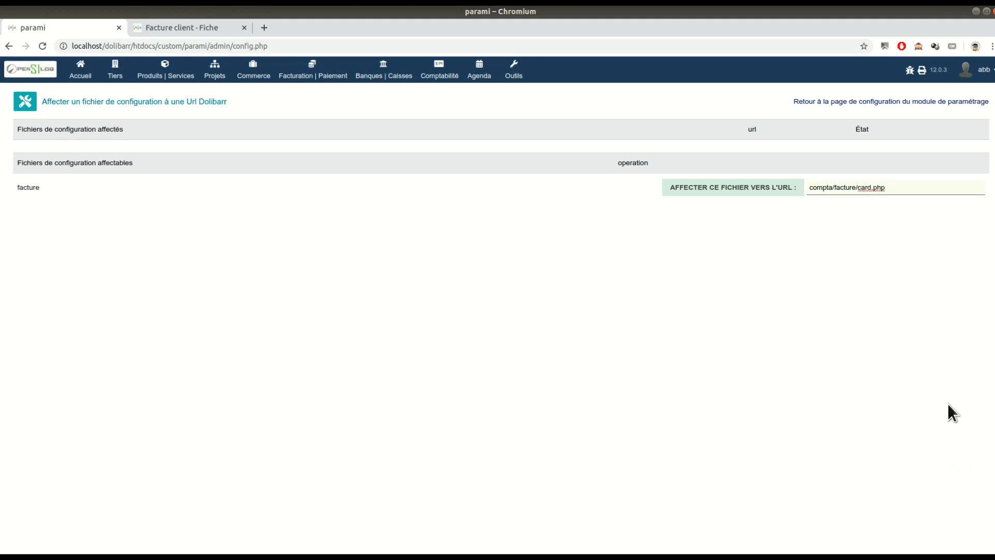
click(754, 189)
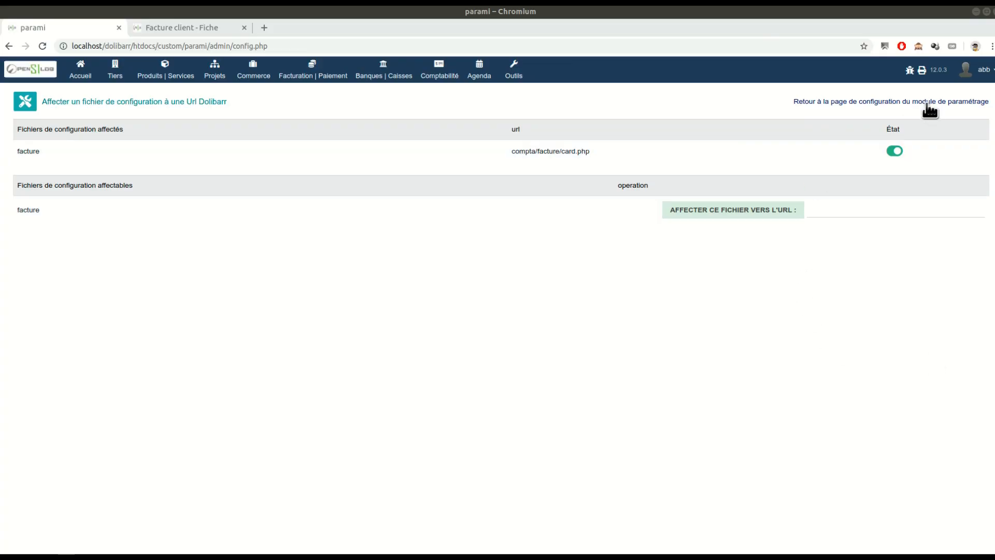
Step: Disable use of the module's global configuration file and reload the customer invoice card
click(928, 108)
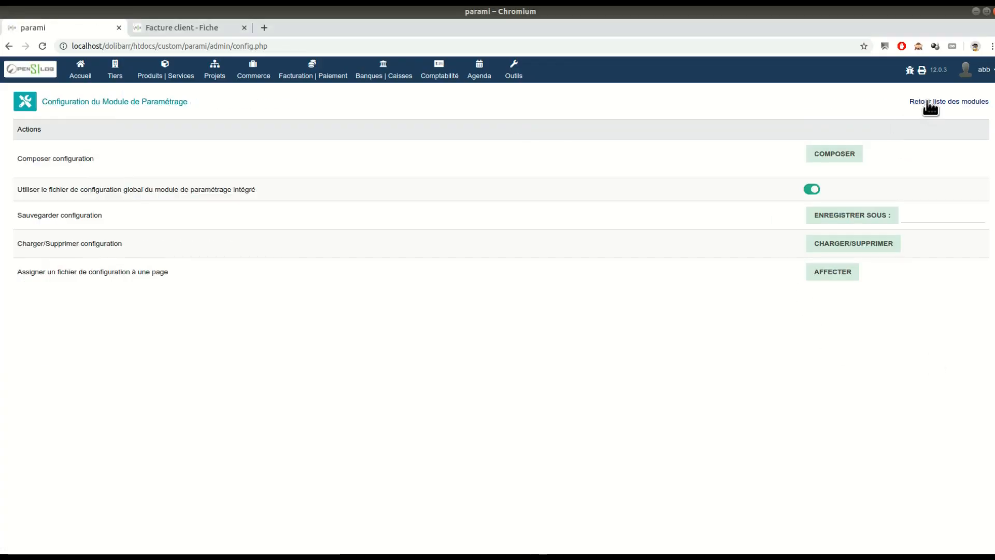
click(812, 190)
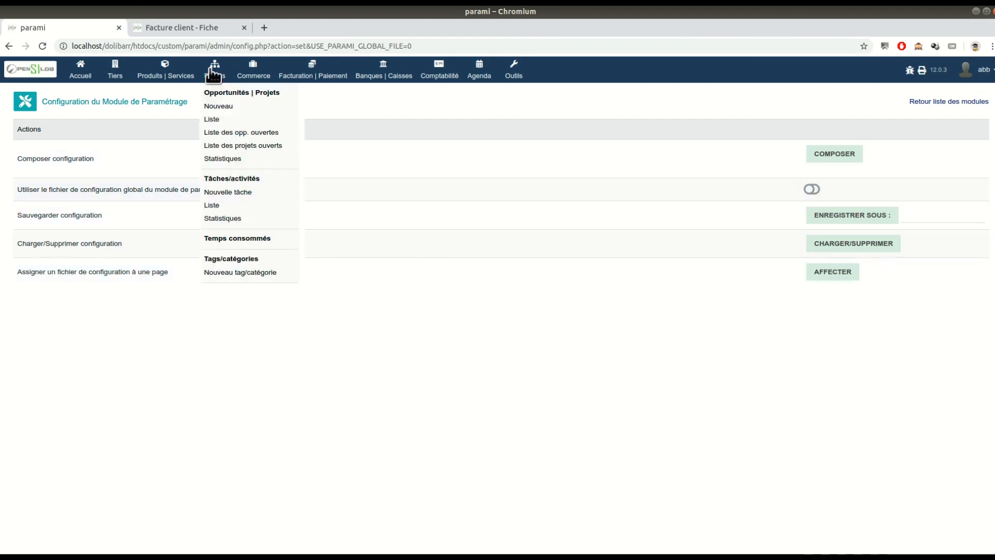
click(190, 27)
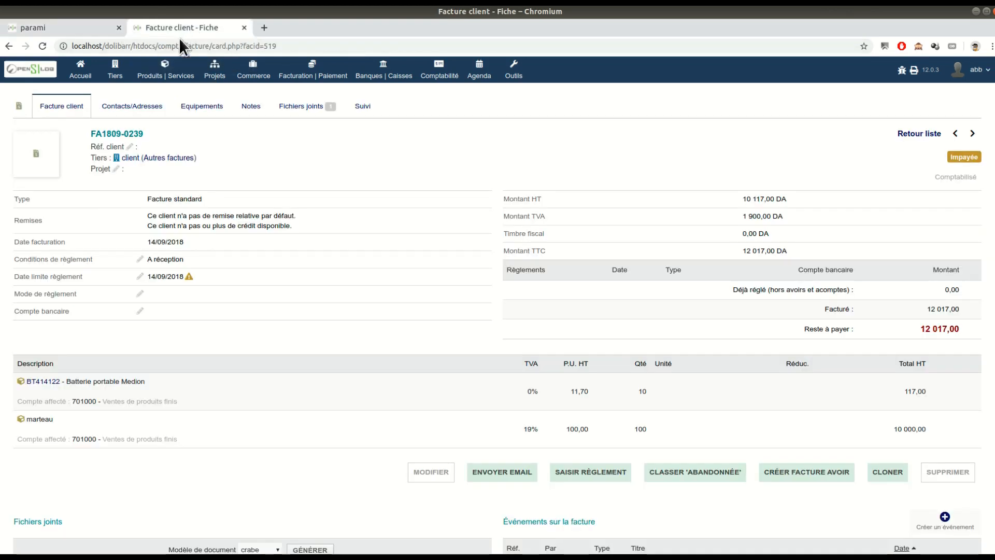
click(56, 105)
Step: Switch off MAIN_VIEW_LINE_NUMBER in the invoice page's database parameters and refresh the page
scroll(278, 235, down, 5)
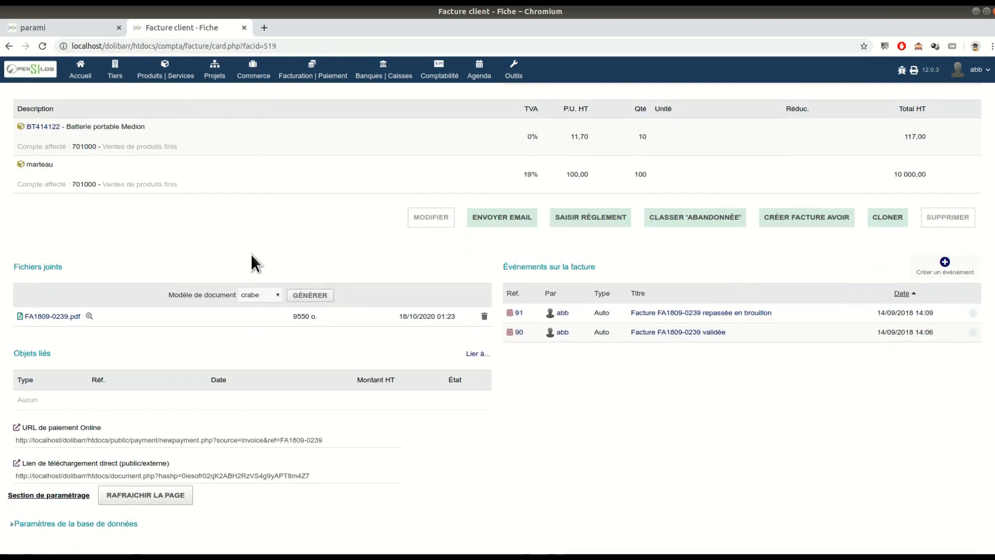
click(82, 523)
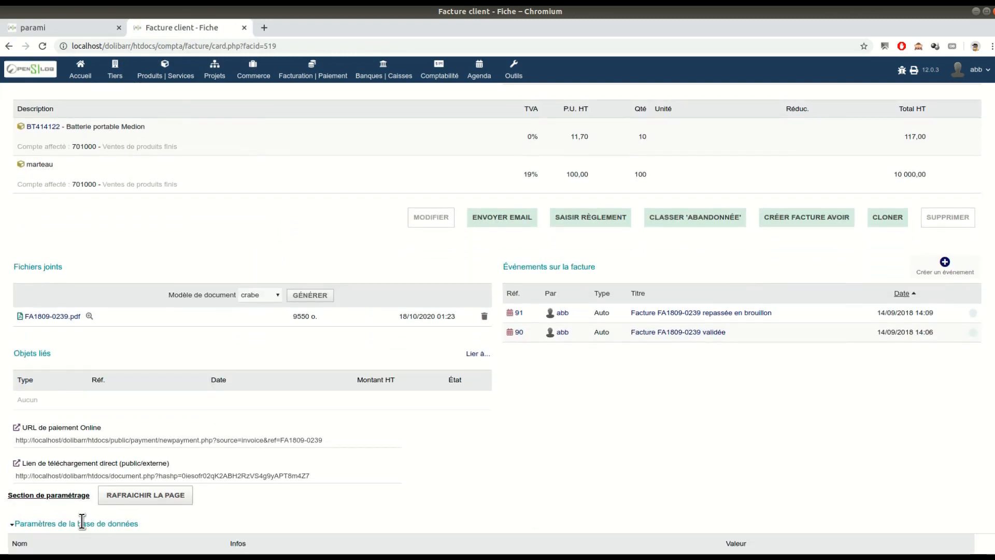
scroll(303, 471, down, 4)
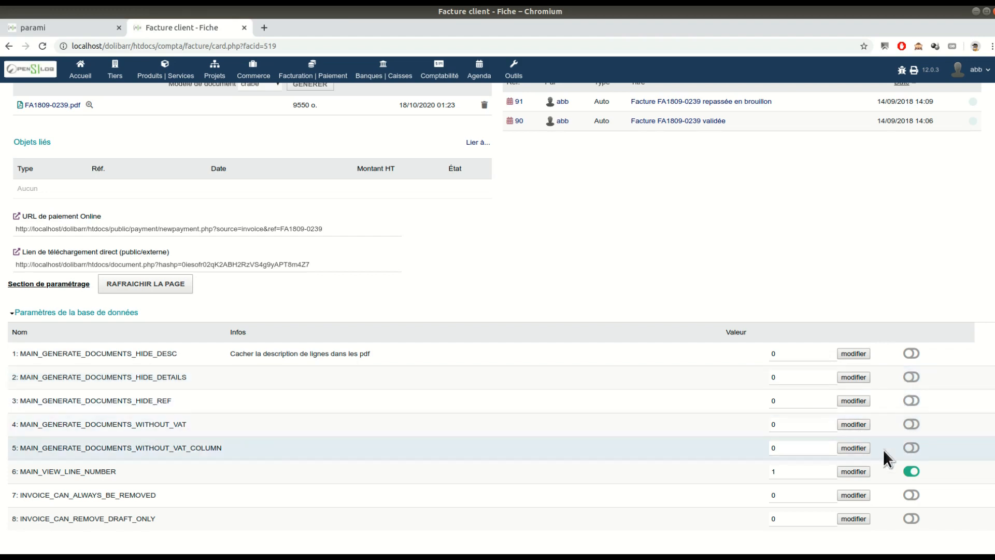
click(911, 471)
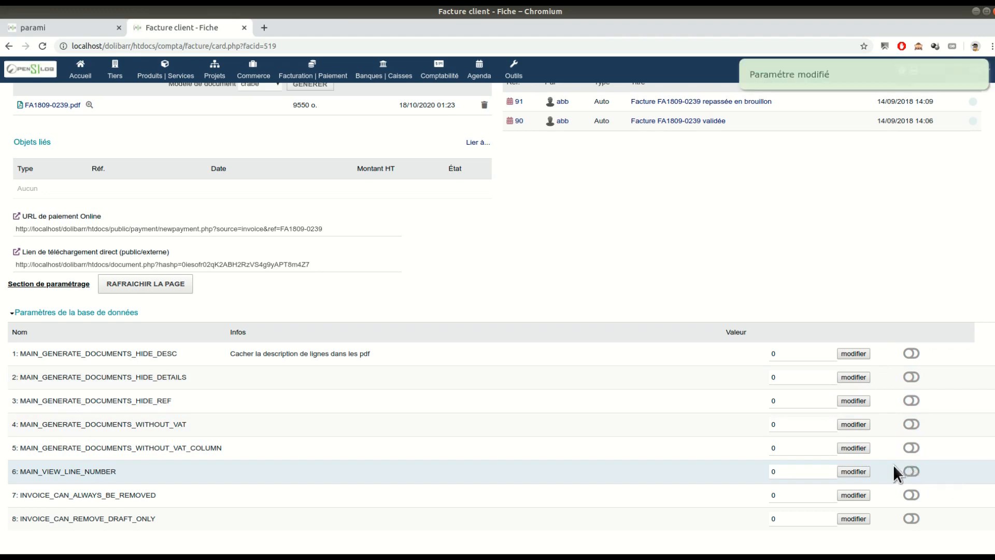
click(134, 285)
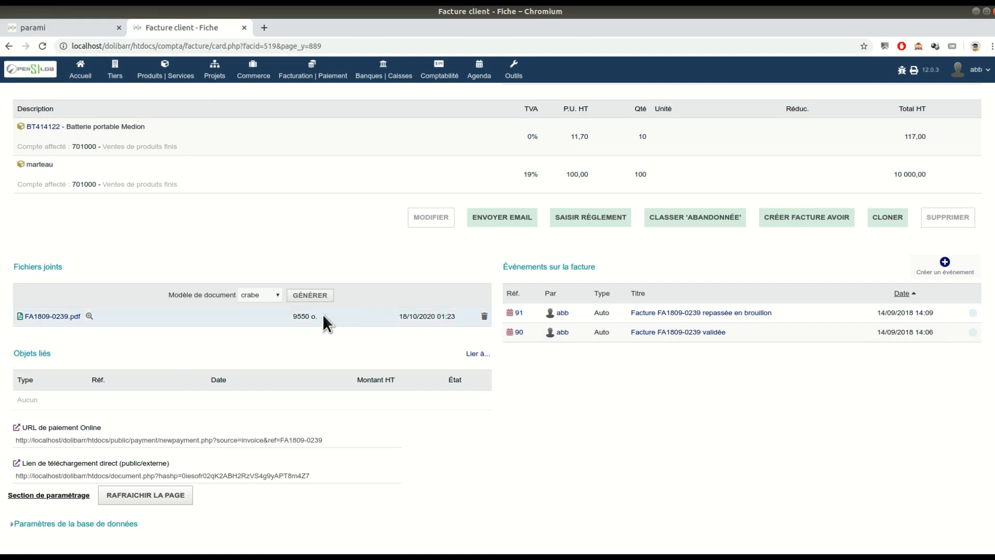
Step: Generate the invoice PDF with the crabe model, preview it and close the preview
click(306, 295)
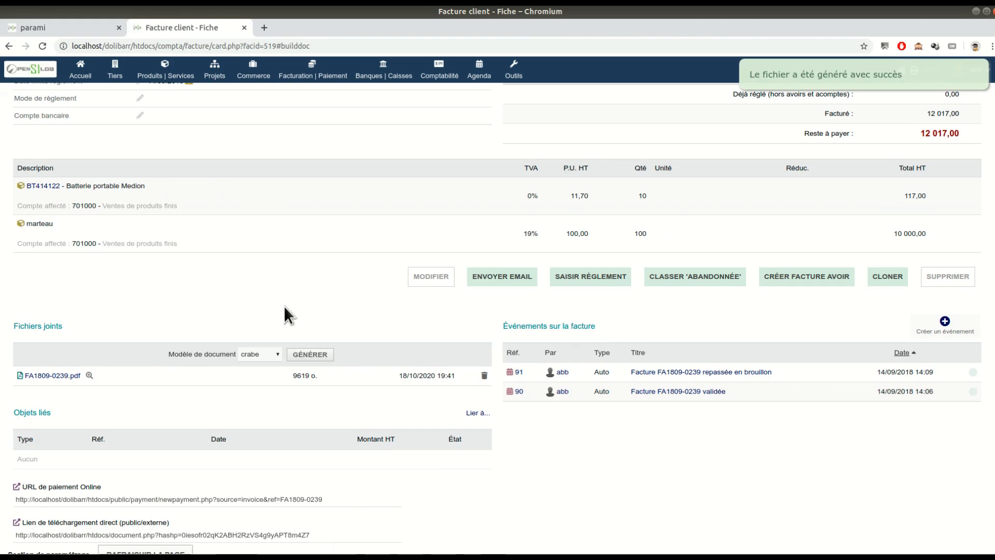
click(89, 375)
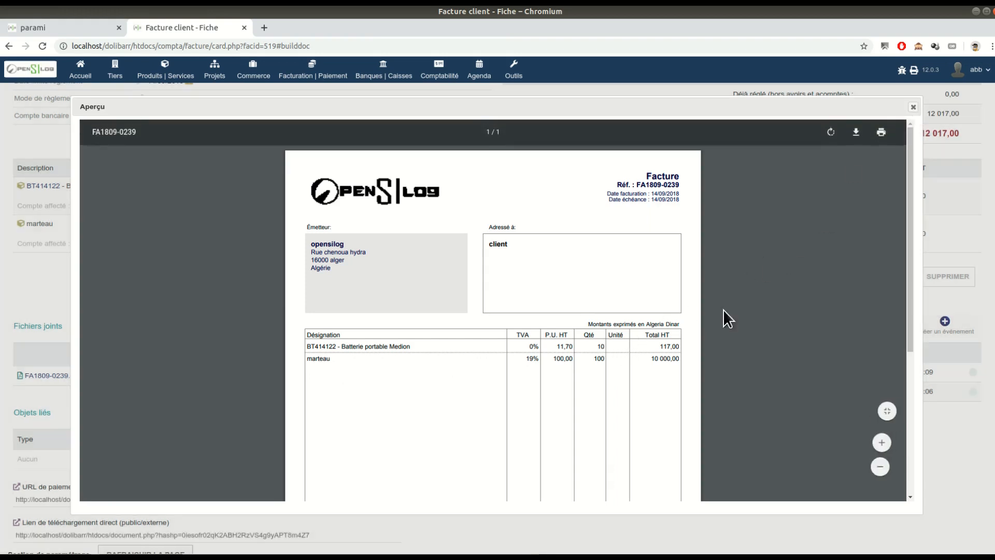
click(913, 108)
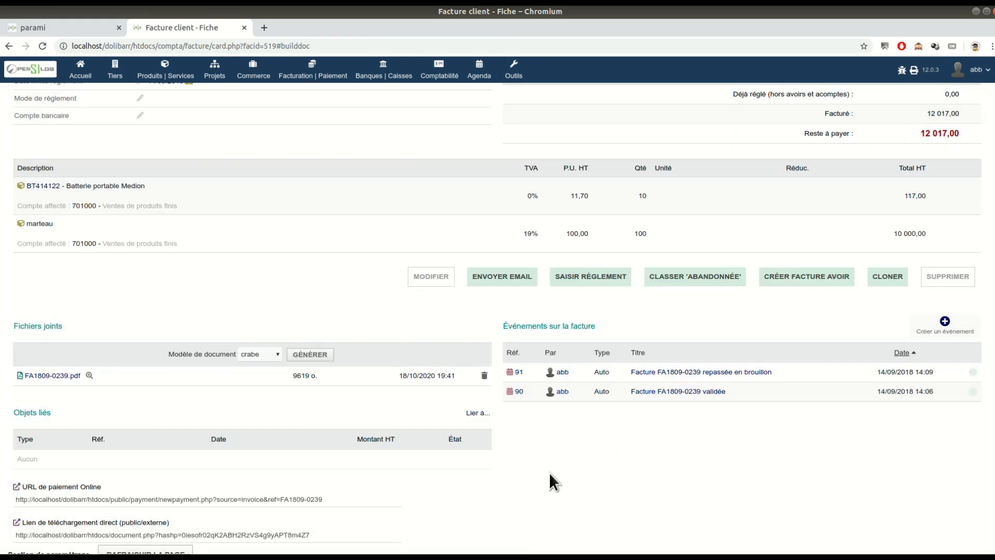
Step: Enable MAIN_GENERATE_DOCUMENTS_HIDE_DESC, MAIN_GENERATE_DOCUMENTS_HIDE_DETAILS and MAIN_GENERATE_DOCUMENTS_HIDE_REF in the invoice page's database parameters
scroll(549, 471, down, 2)
click(96, 522)
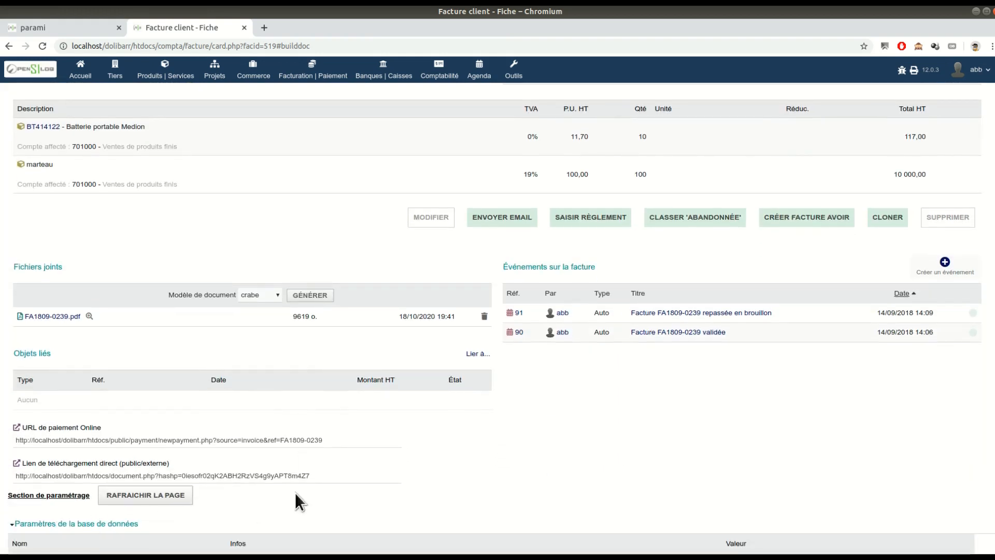
scroll(775, 363, down, 4)
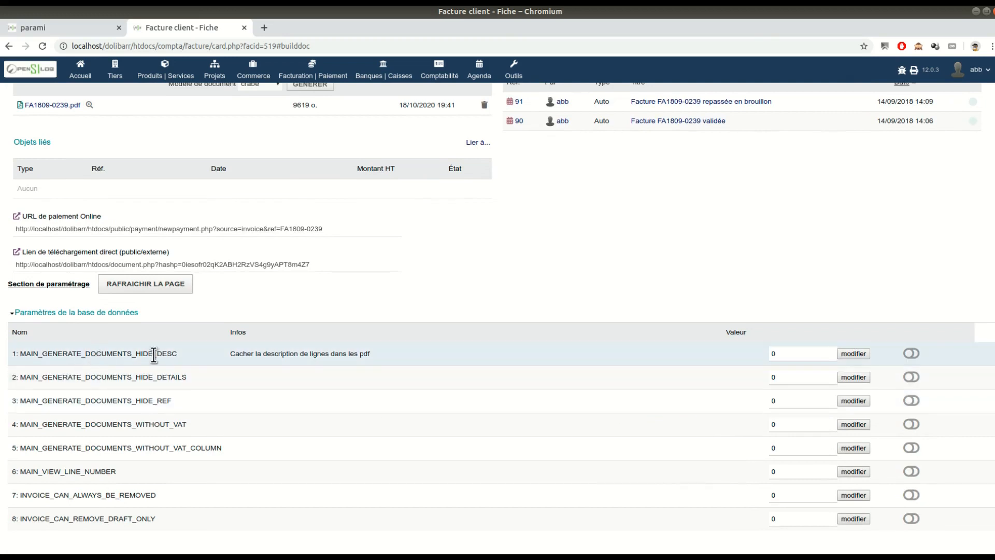
click(911, 353)
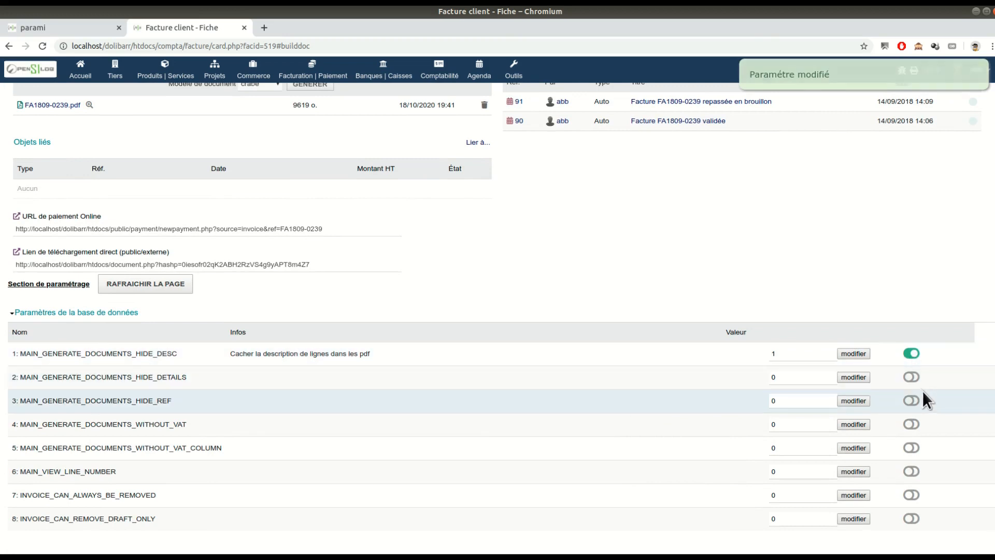
click(911, 376)
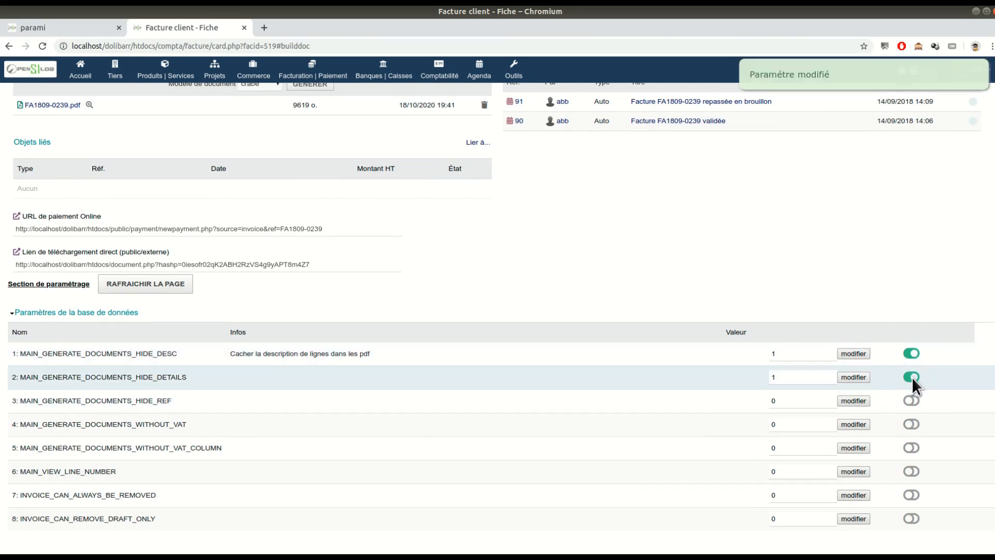
click(909, 400)
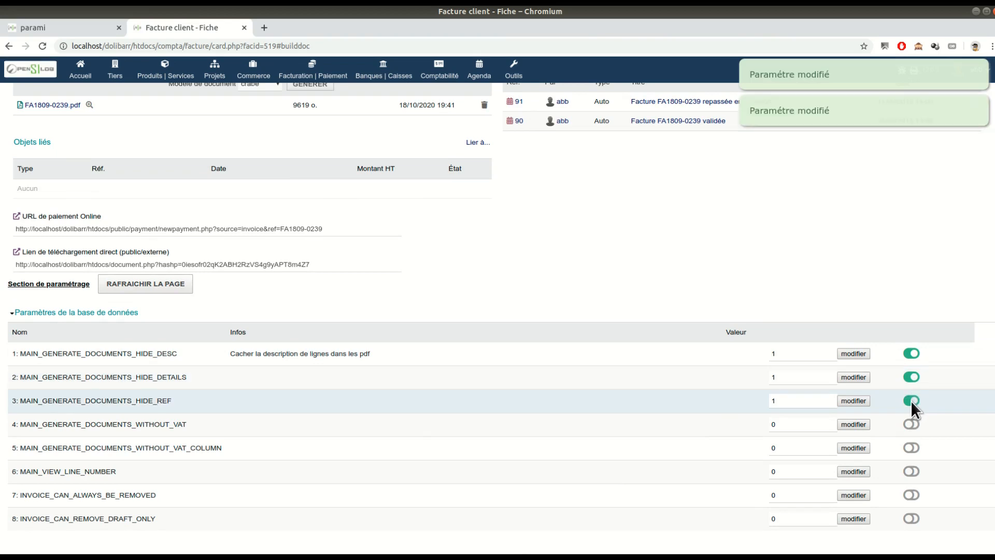
Step: Regenerate the FA1809-0239 invoice PDF with the crabe model, check its product lines in the preview and close it
scroll(342, 290, up, 3)
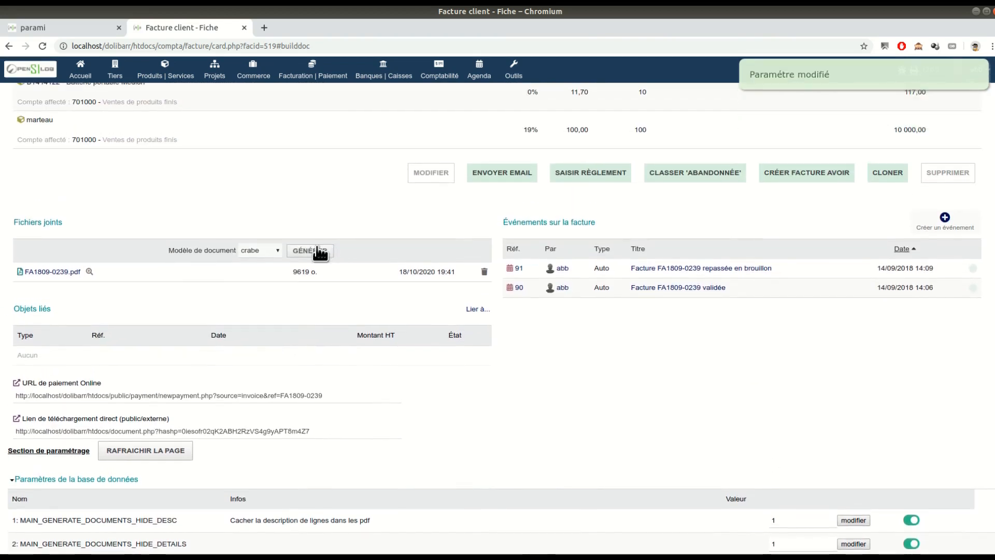
click(316, 250)
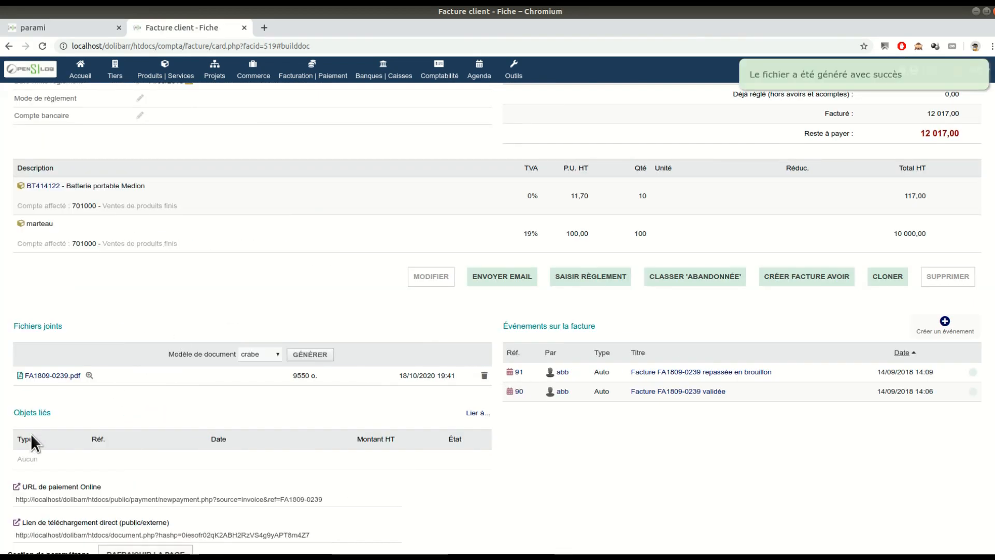
click(89, 375)
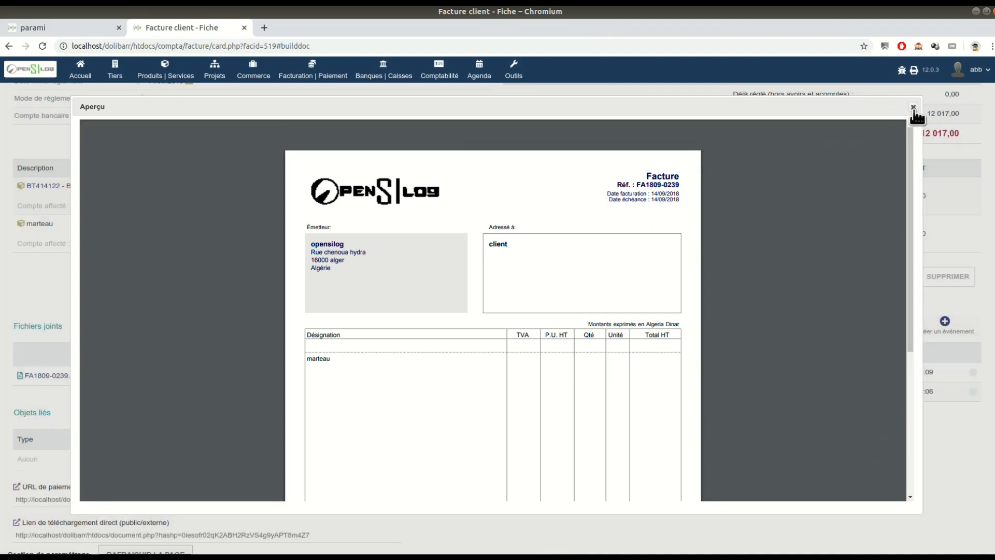
click(913, 108)
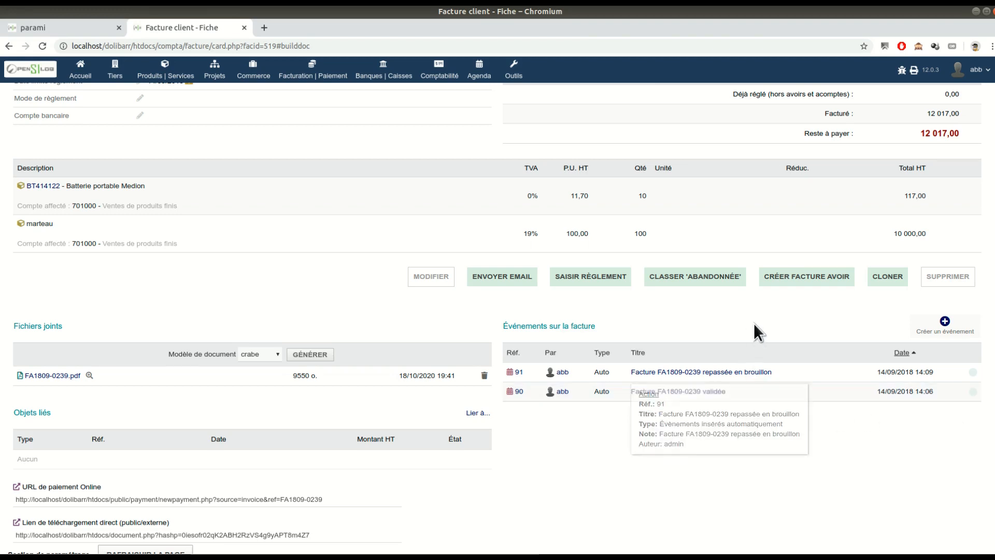
mouse_move(757, 372)
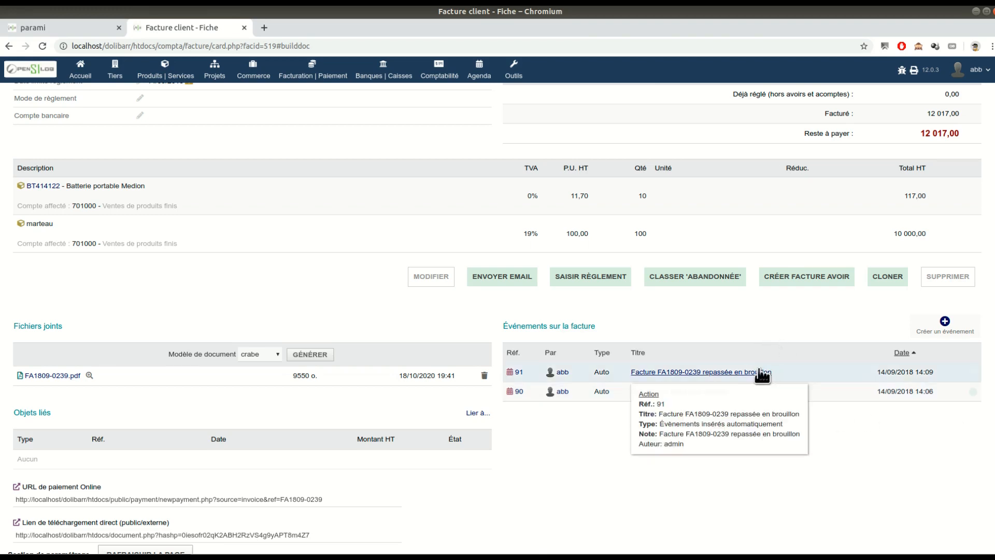